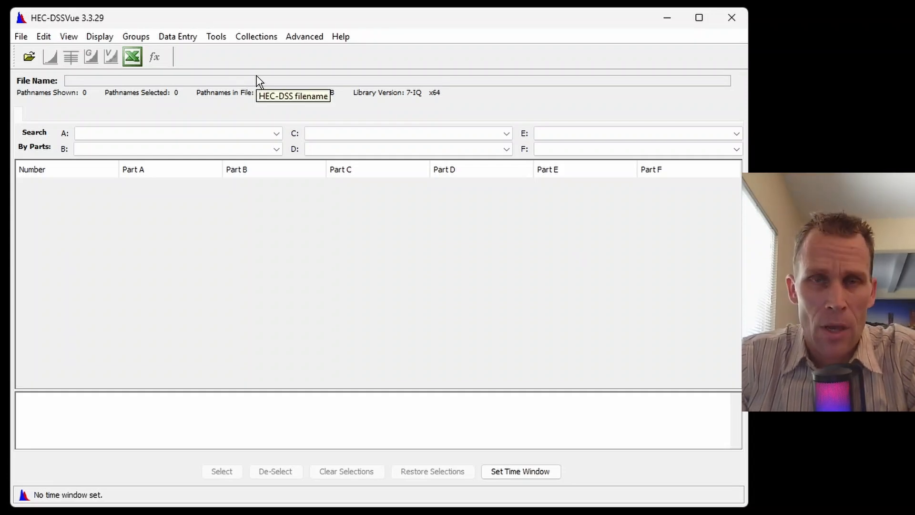
- Create a new version 6 DSS file named donner in the video_07 folder
left_click(23, 38)
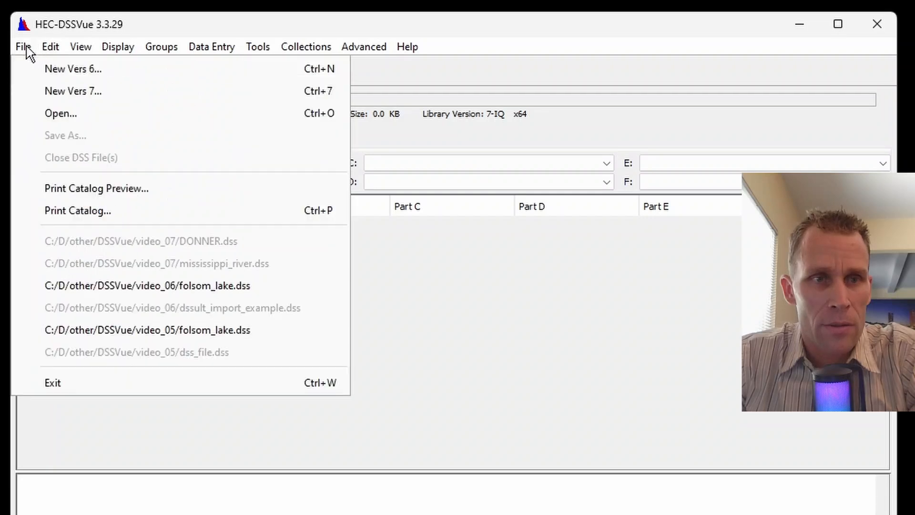
left_click(65, 75)
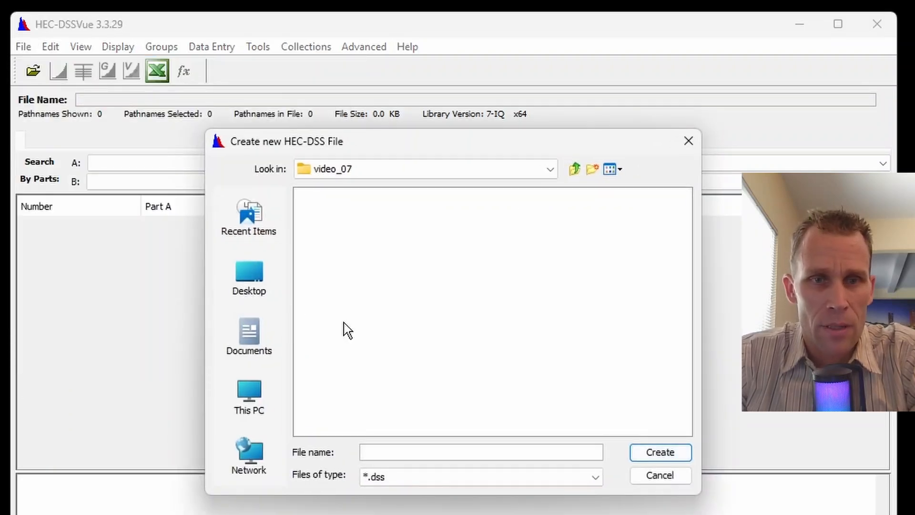
type("donner")
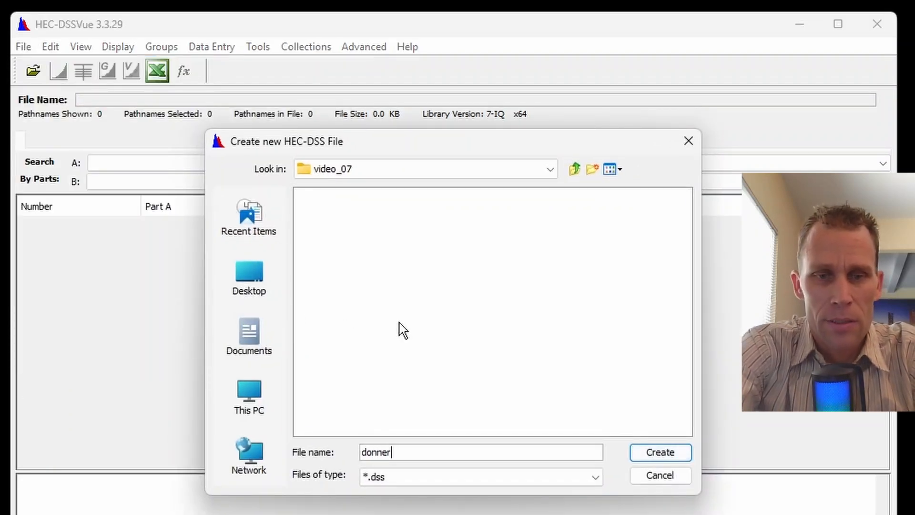
key("Return")
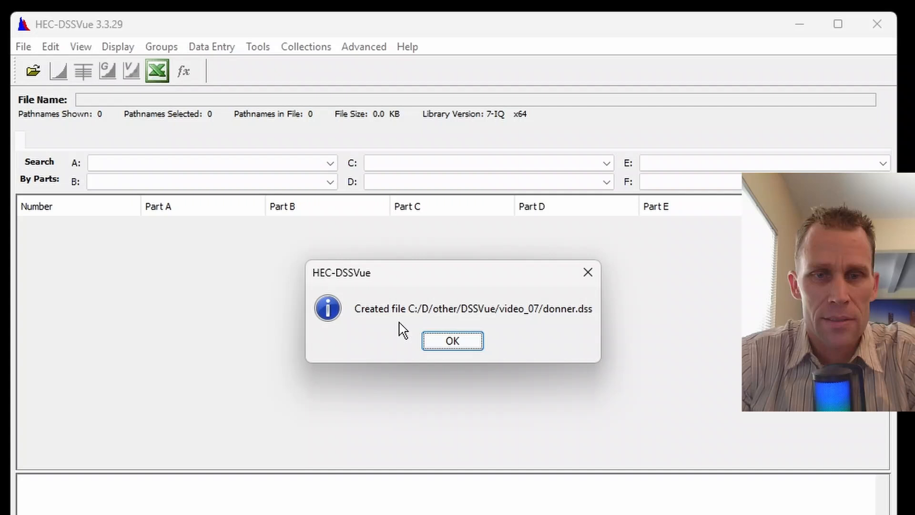
left_click(463, 347)
- Start the USGS Web data import for the donner file
left_click(218, 52)
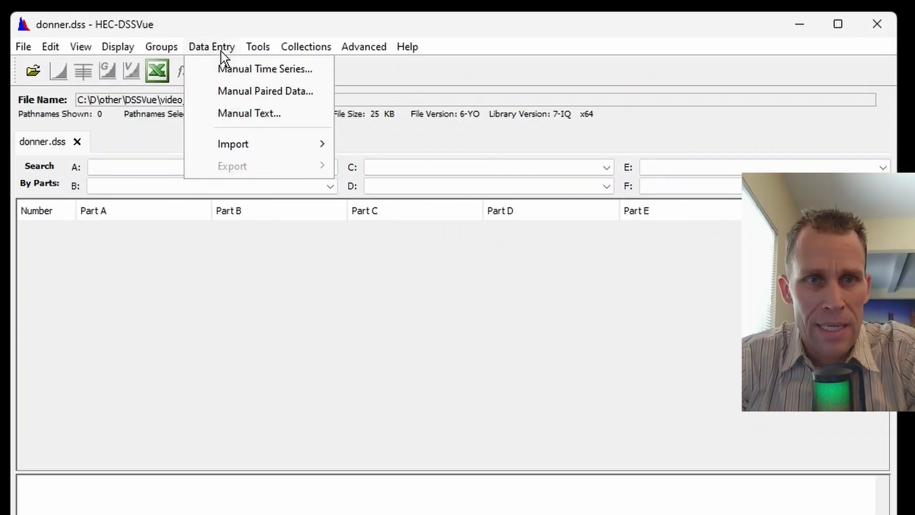
mouse_move(261, 149)
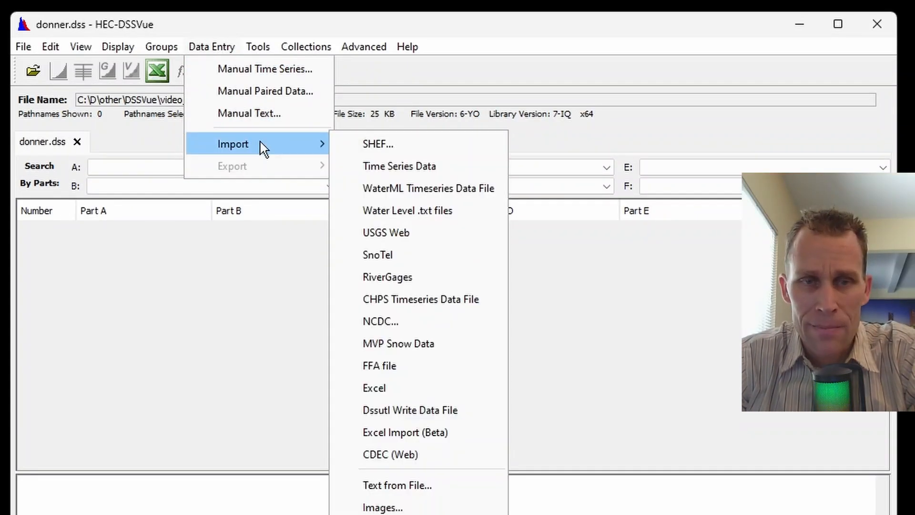
left_click(423, 242)
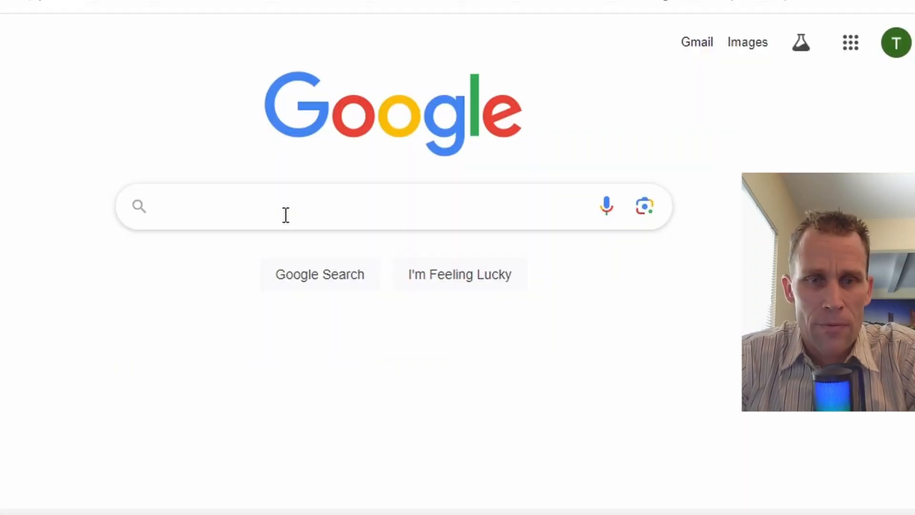
- Switch to the web browser, search Google for "usgs nwis" and open the USGS Water Data for the Nation site
left_click(285, 214)
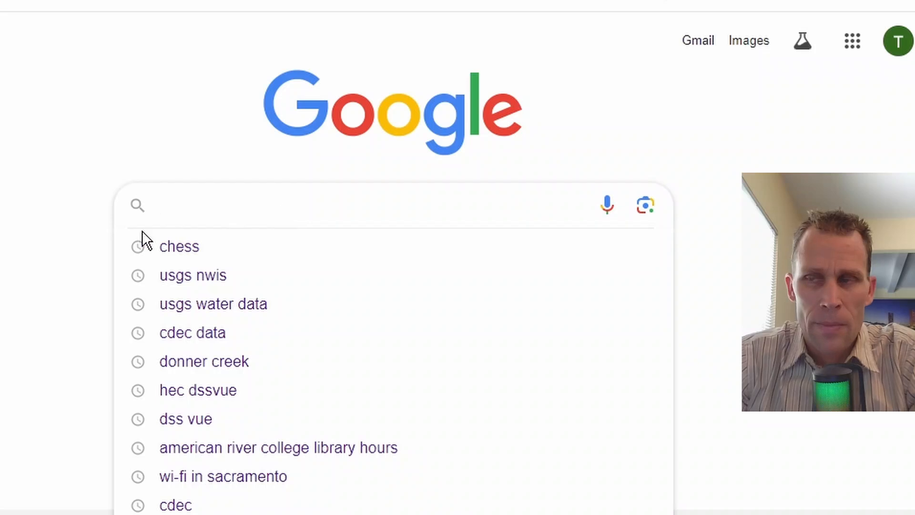
type("usgs n")
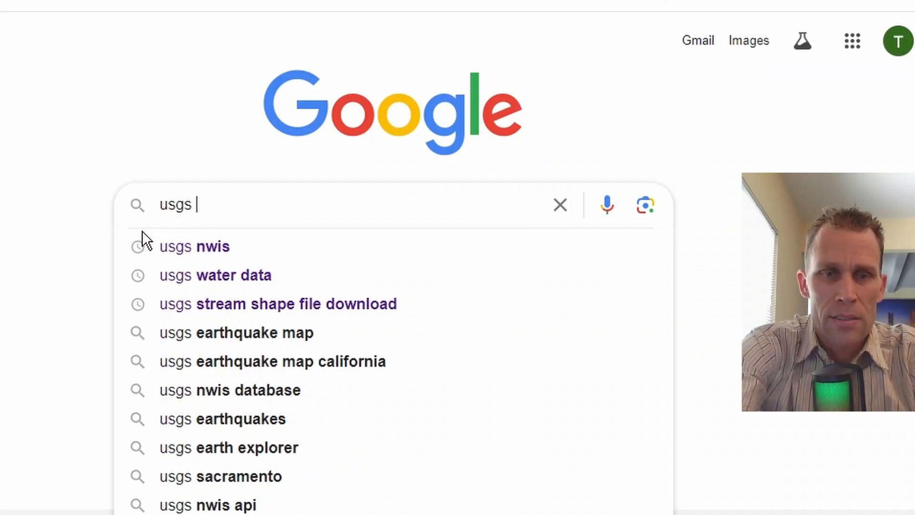
type("wis")
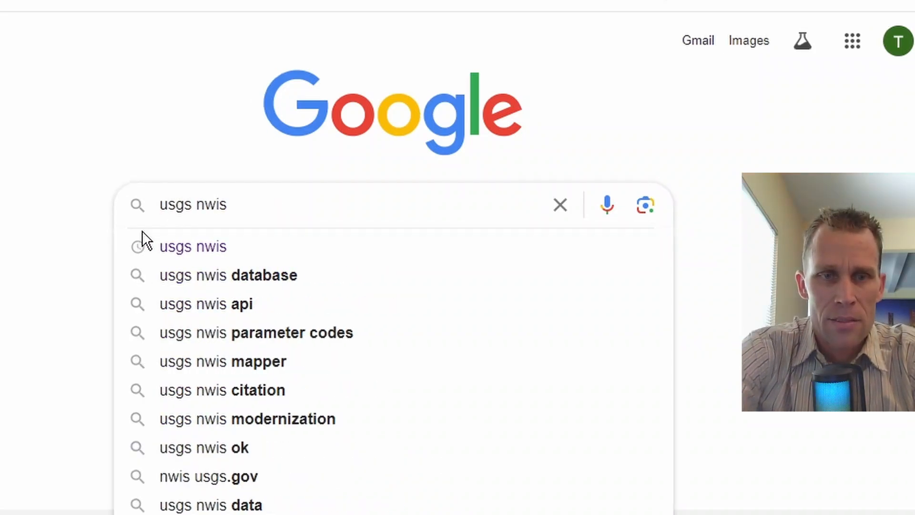
key("Return")
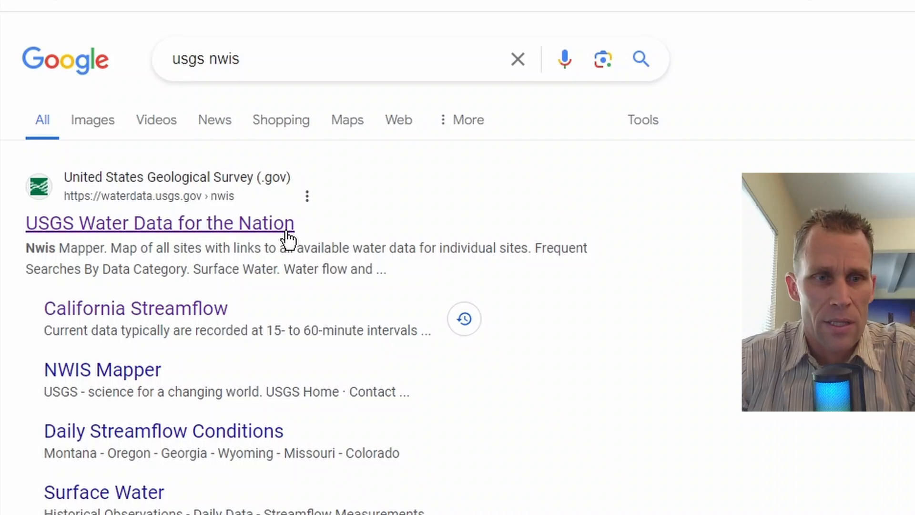
left_click(197, 228)
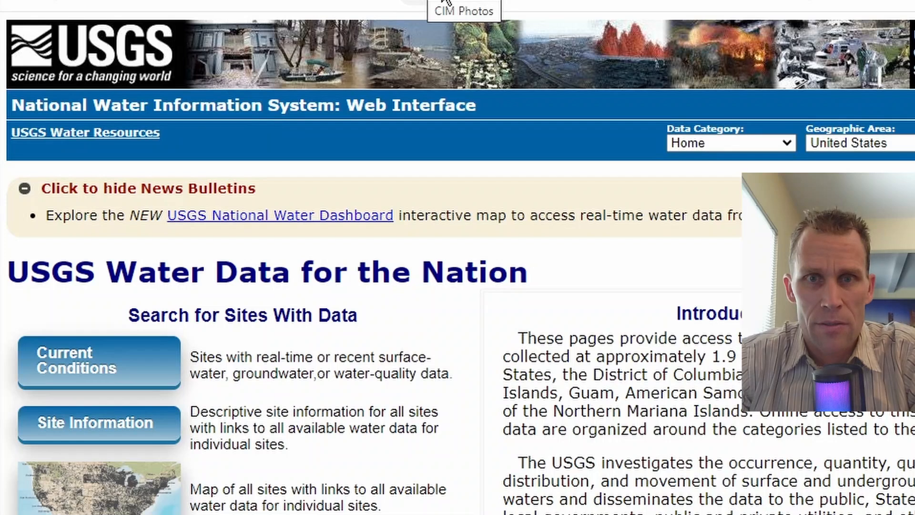
- Open the Historical Observations page of the USGS Surface Water data category
scroll(360, 298, "down", 5)
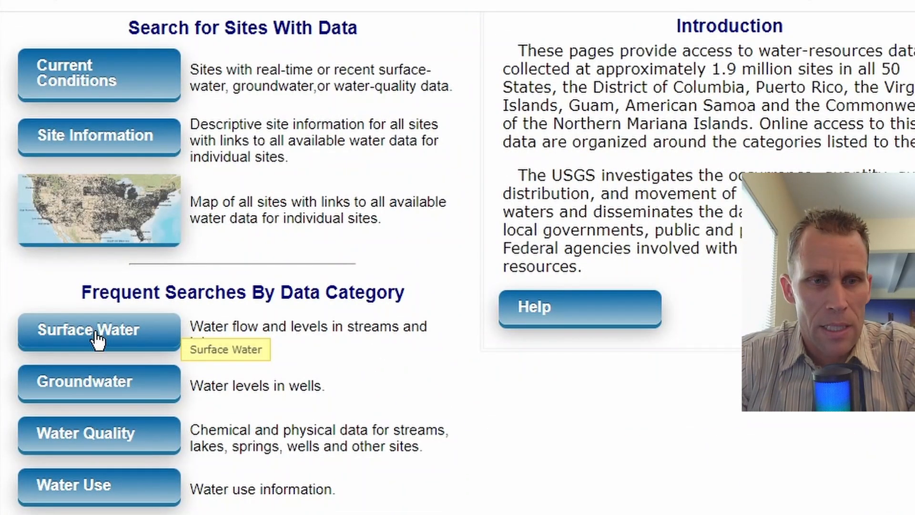
left_click(98, 336)
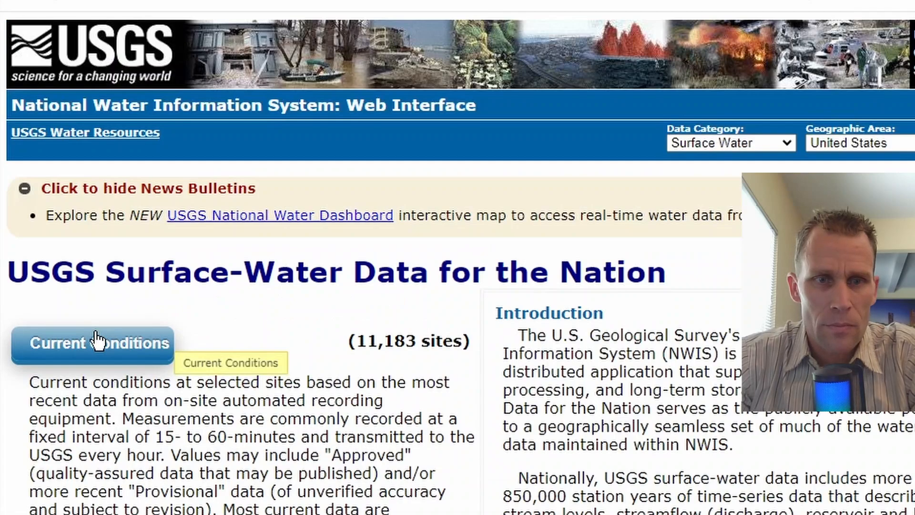
scroll(147, 309, "down", 4)
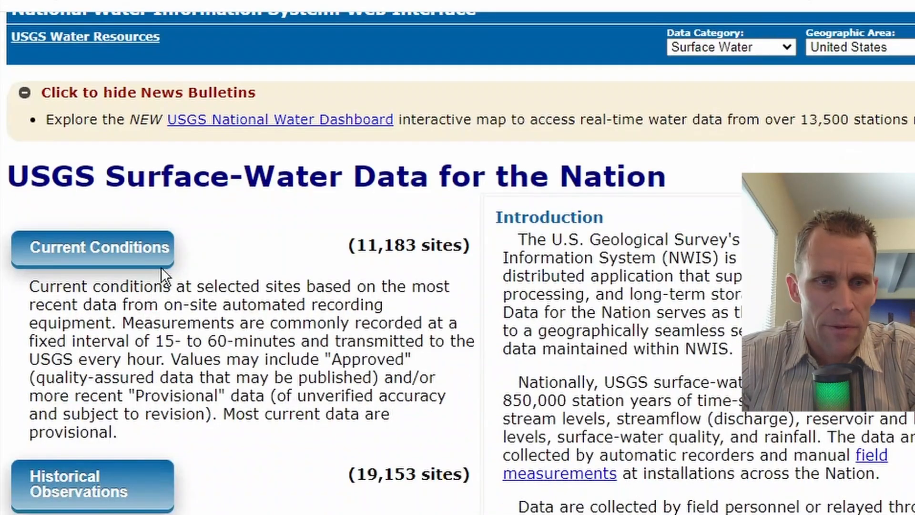
scroll(176, 230, "down", 2)
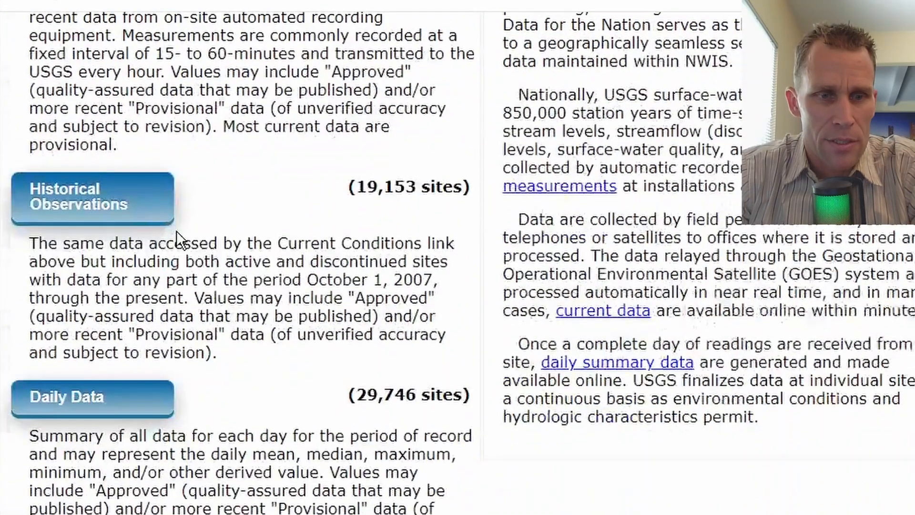
scroll(177, 230, "down", 2)
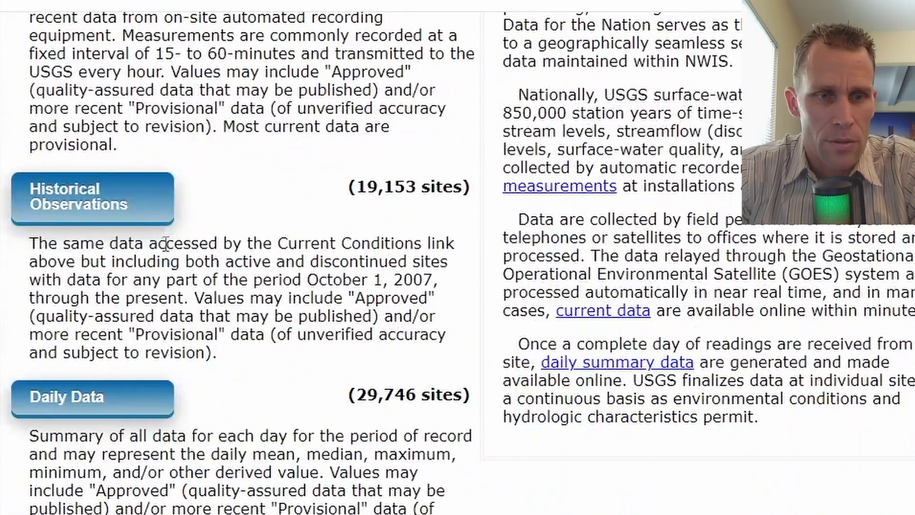
left_click(85, 218)
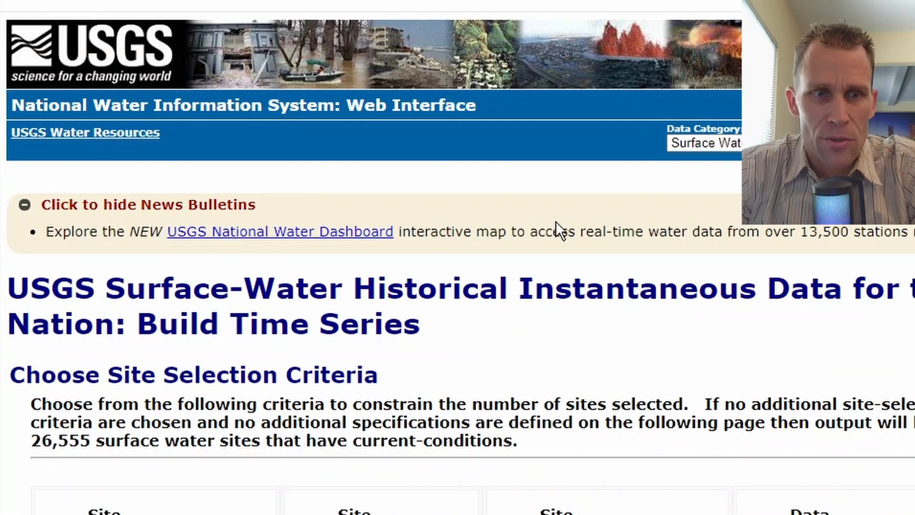
- Add Site Name to the site selection criteria, keep Site type selected, and submit them
scroll(563, 221, "down", 4)
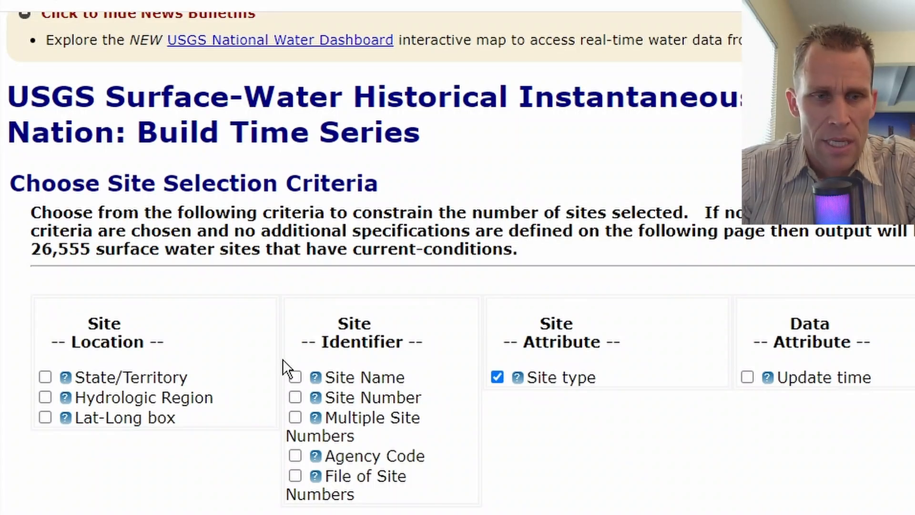
scroll(83, 376, "down", 1)
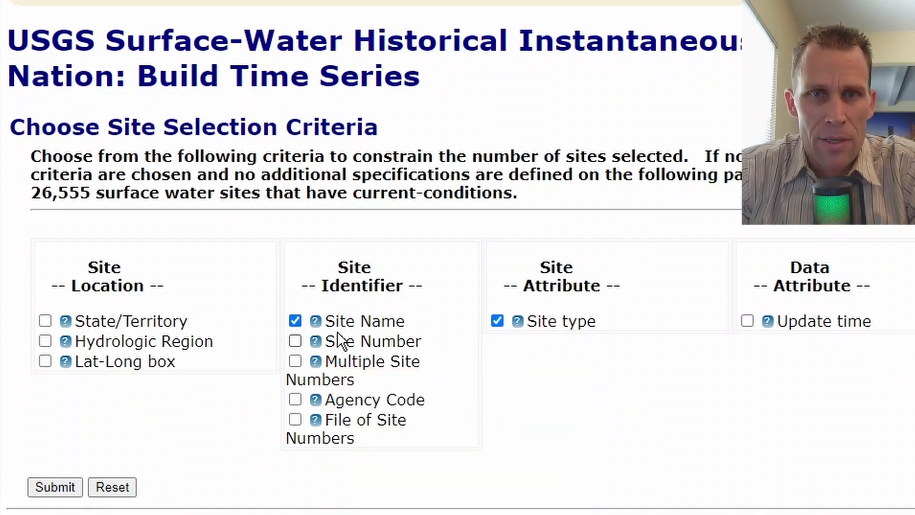
left_click(59, 484)
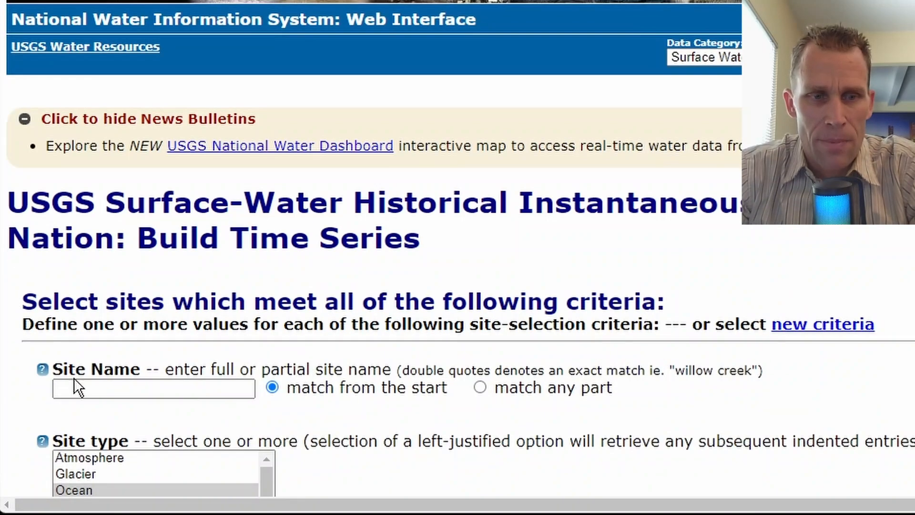
- Enter donner as the site name and set it to match any part
left_click(76, 382)
scroll(270, 347, "down", 2)
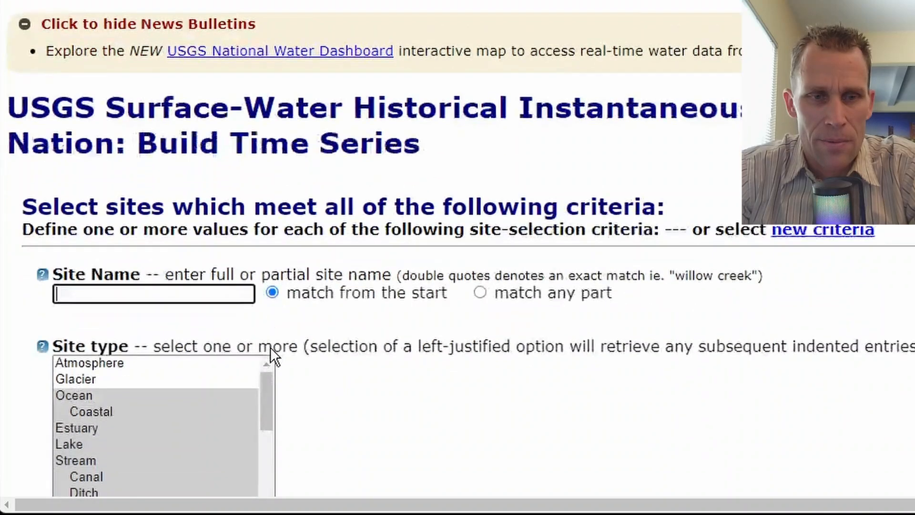
scroll(270, 347, "down", 2)
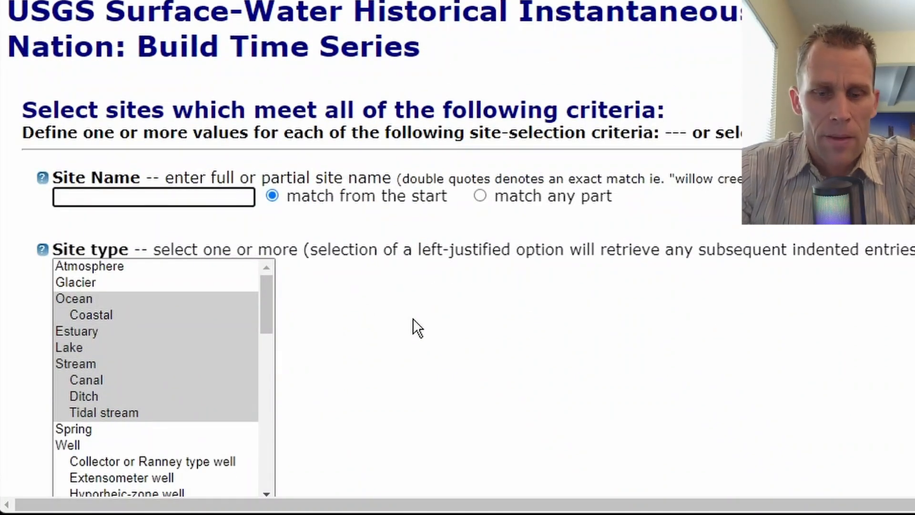
type("donner")
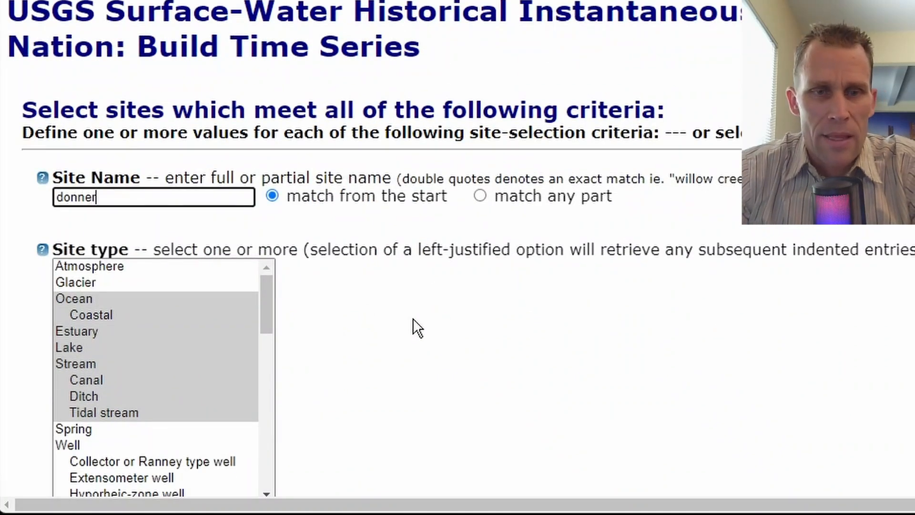
left_click(479, 202)
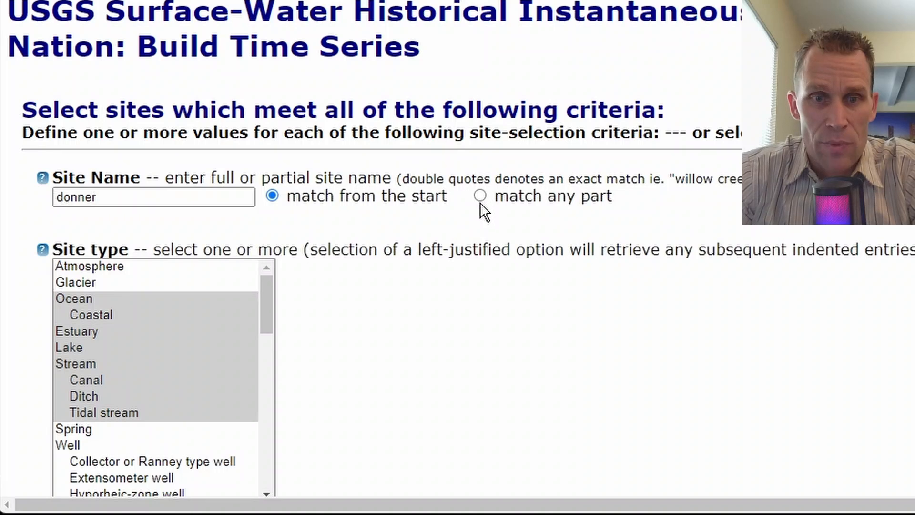
left_click(481, 195)
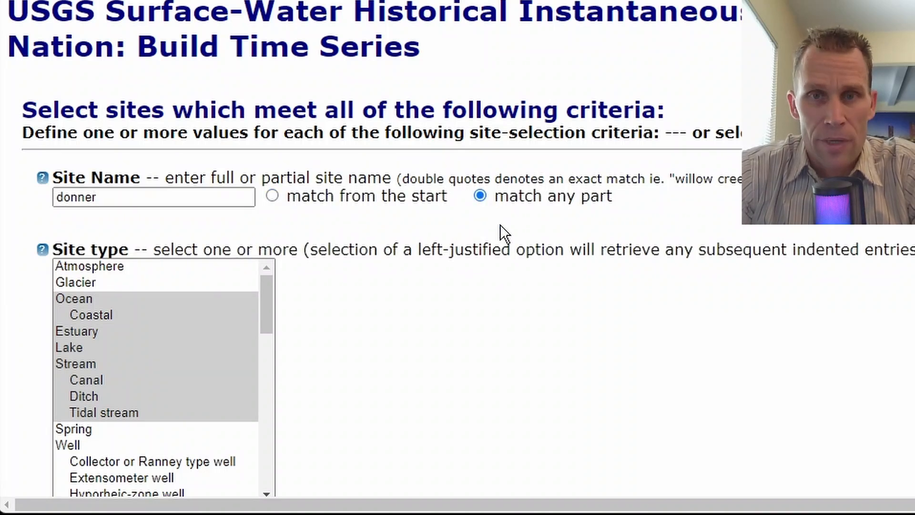
left_click(191, 198)
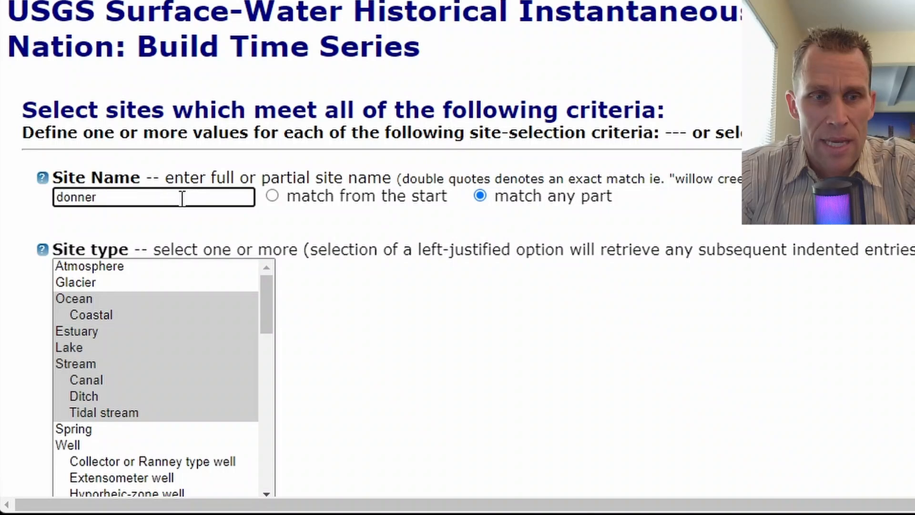
type("creek")
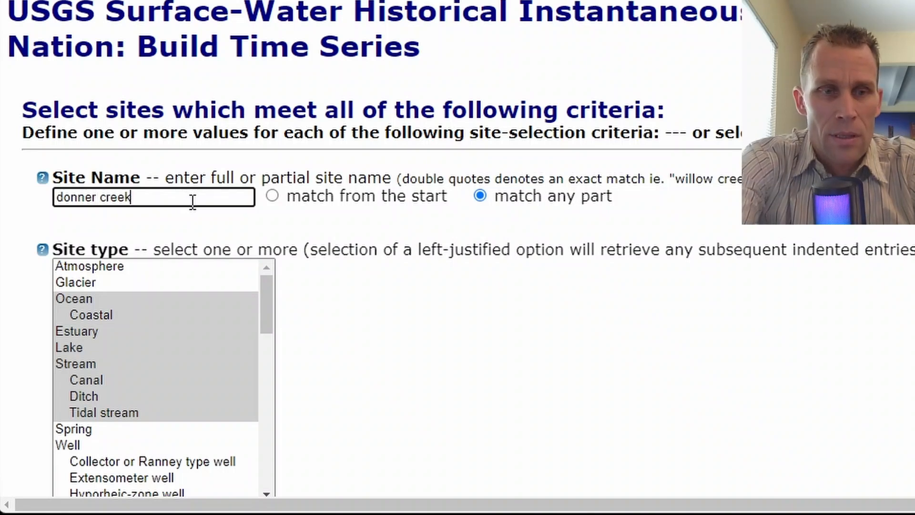
key("BackSpace")
key("BackSpace")
key("BackSpace")
key("BackSpace")
key("BackSpace")
key("BackSpace")
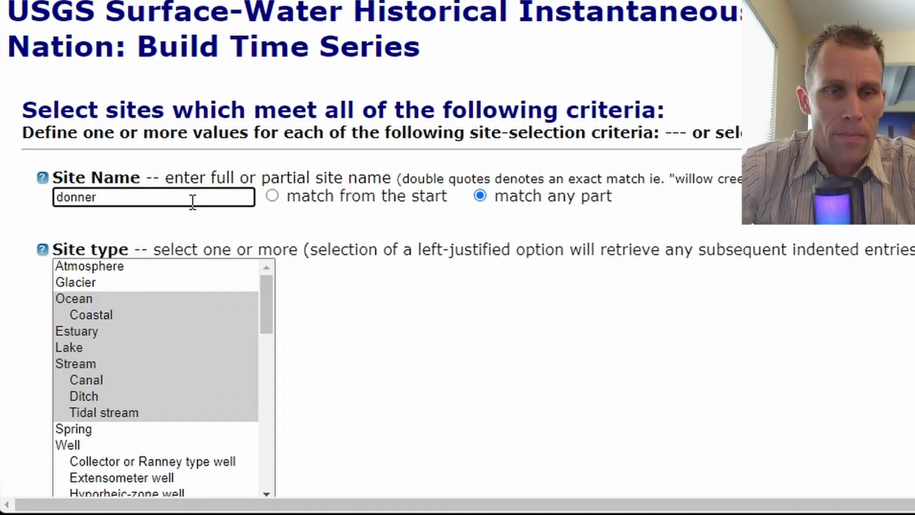
left_click(272, 196)
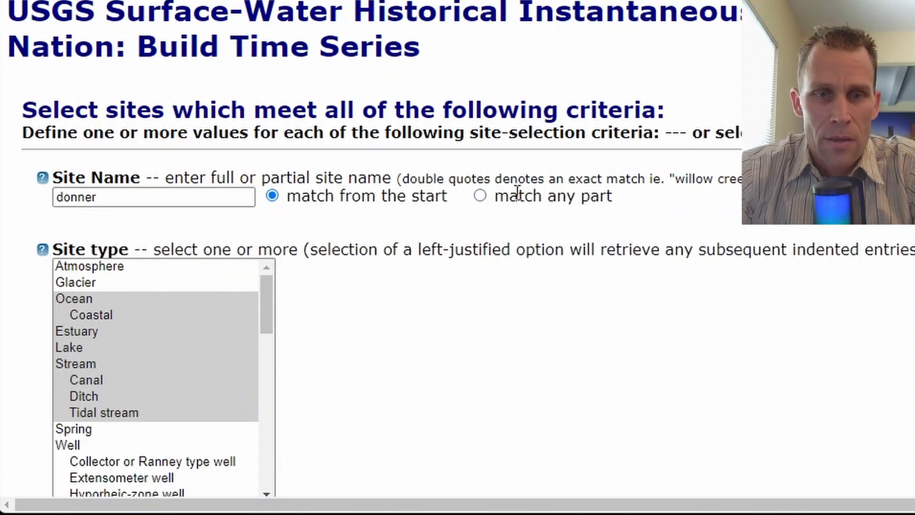
left_click(483, 197)
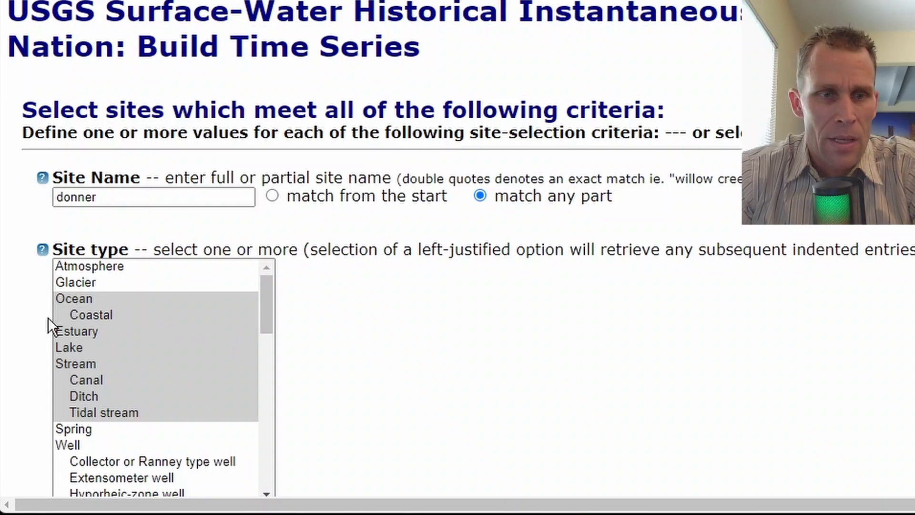
- Restrict the site type to Stream only and select Streamflow, ft³/s as the required water level/flow parameter
scroll(26, 316, "down", 4)
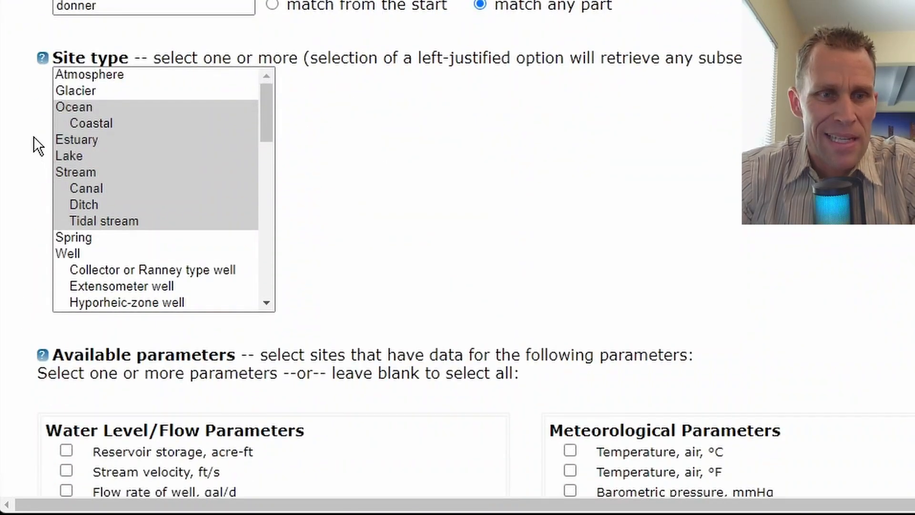
left_click(76, 152)
left_click(84, 169)
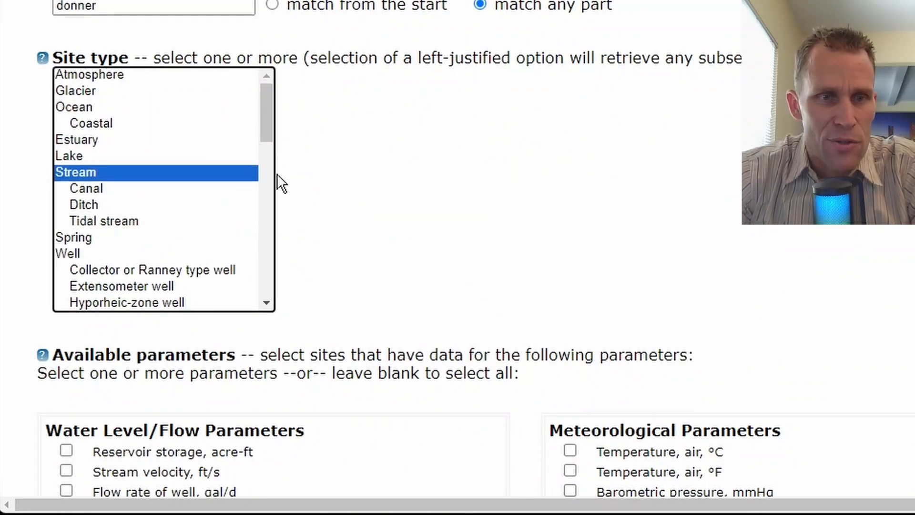
scroll(336, 171, "down", 8)
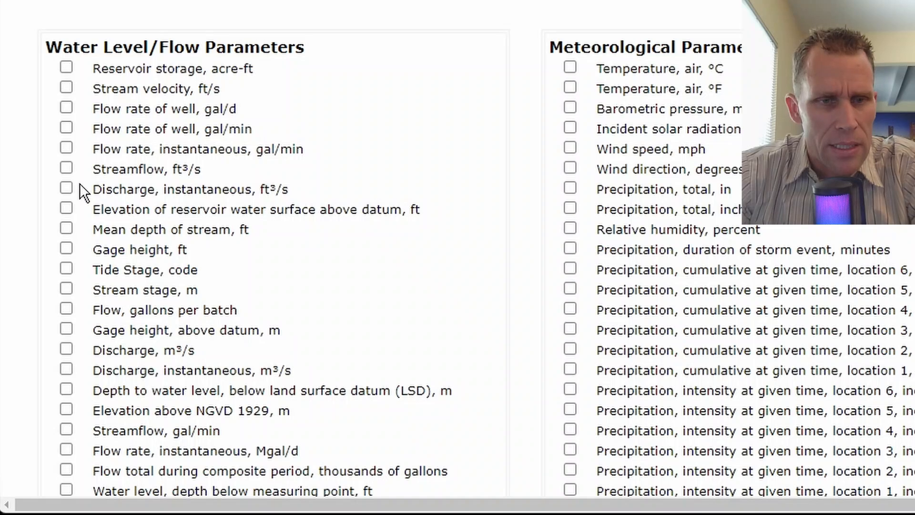
left_click(66, 169)
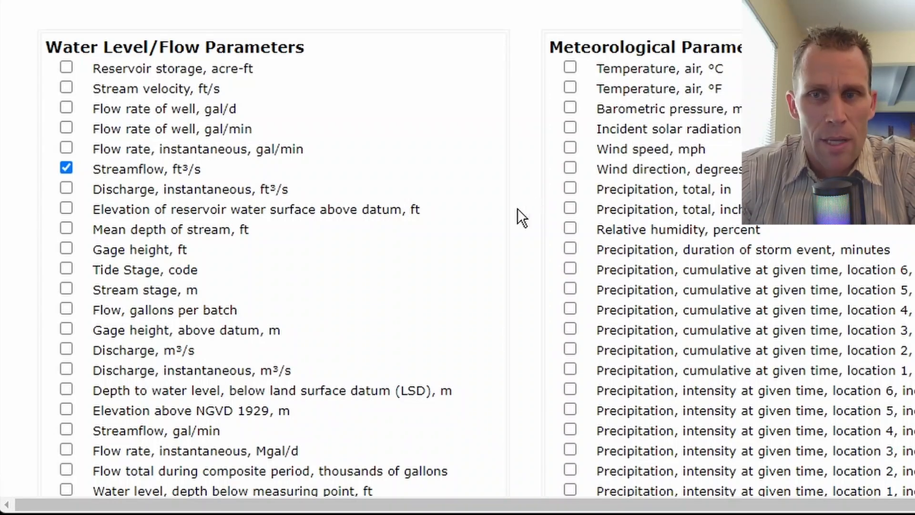
- Choose Scroll list of sites as the output format for displaying the matching sites
scroll(514, 210, "down", 20)
scroll(514, 218, "down", 20)
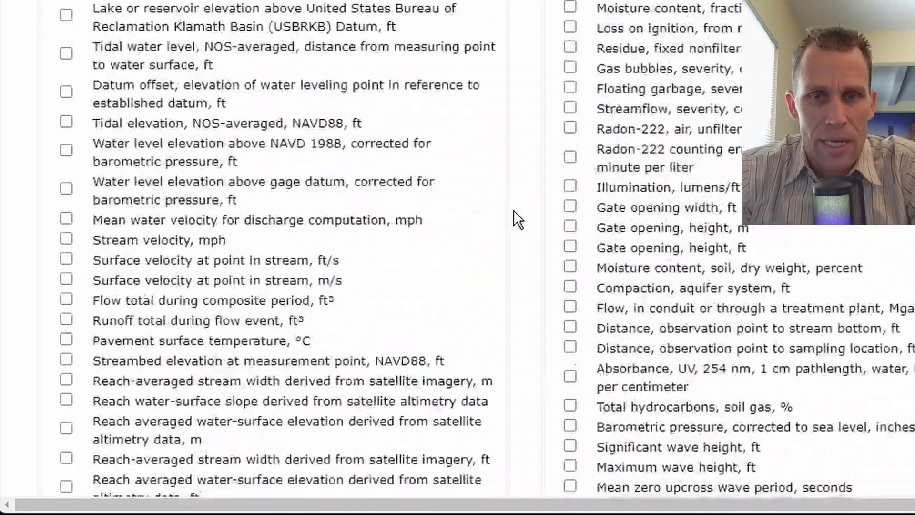
scroll(514, 211, "down", 20)
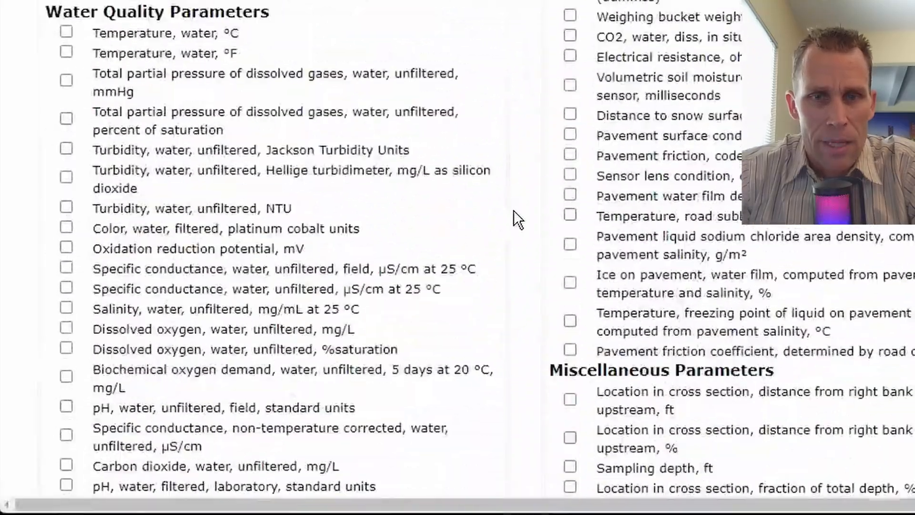
scroll(514, 220, "down", 20)
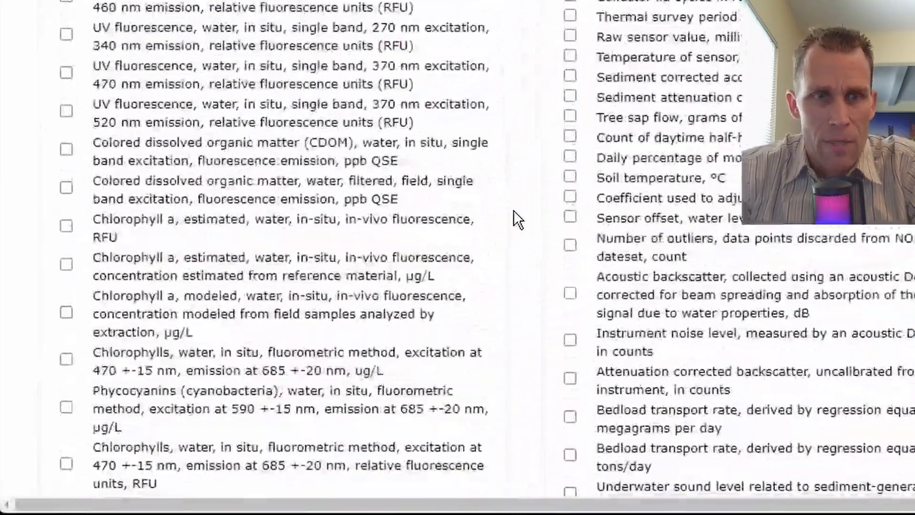
scroll(514, 212, "down", 20)
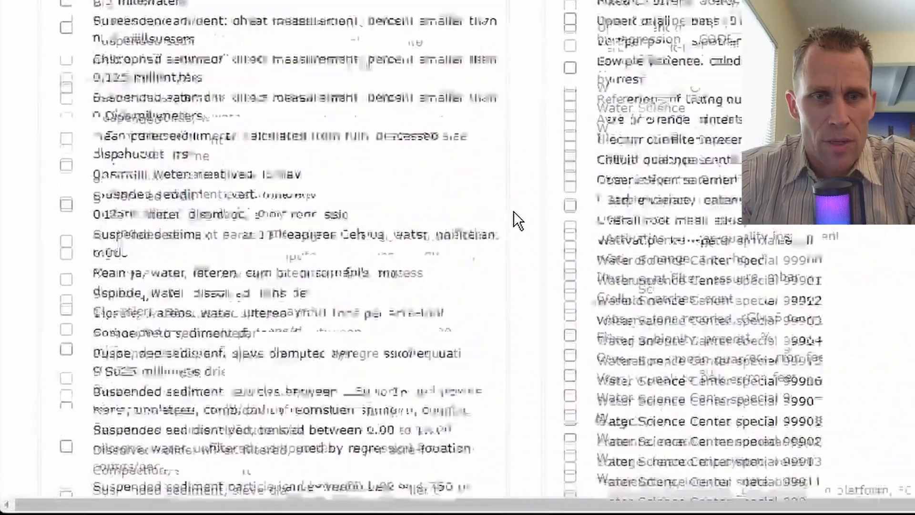
scroll(513, 220, "down", 20)
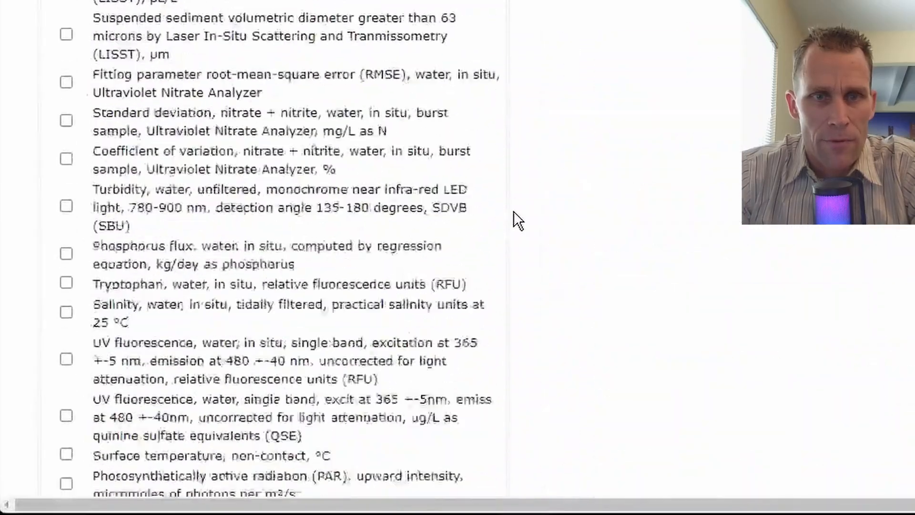
scroll(513, 212, "down", 20)
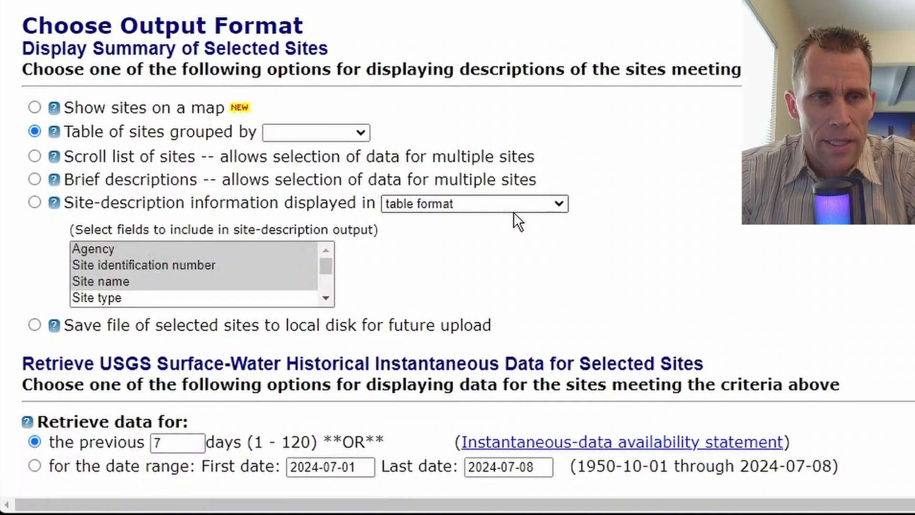
scroll(513, 211, "down", 3)
scroll(662, 114, "up", 2)
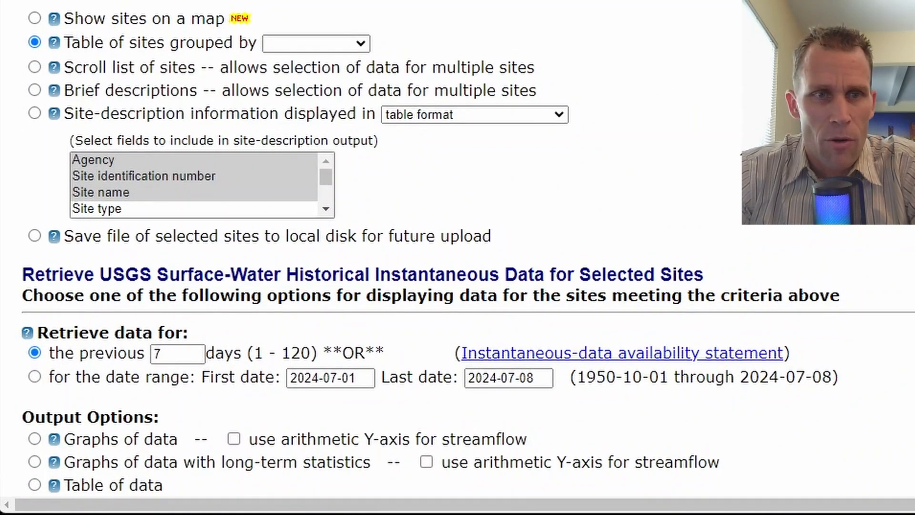
scroll(659, 159, "up", 1)
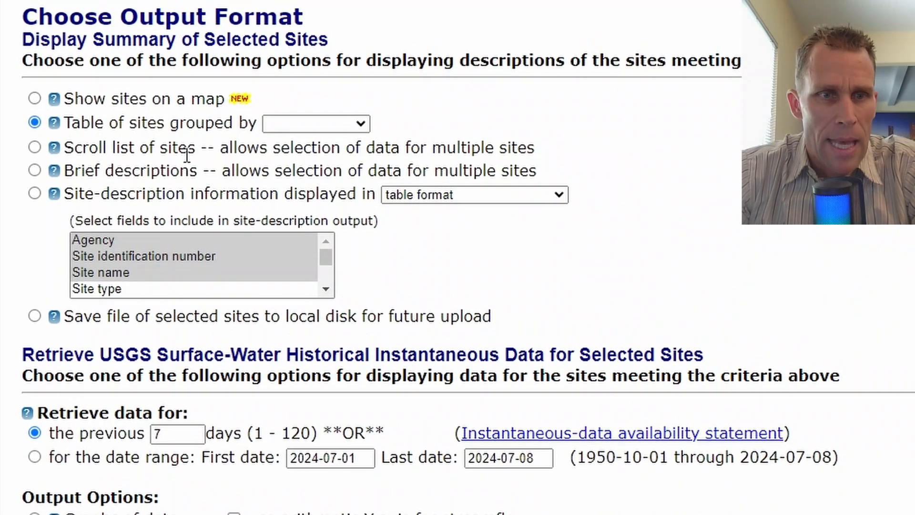
left_click(34, 147)
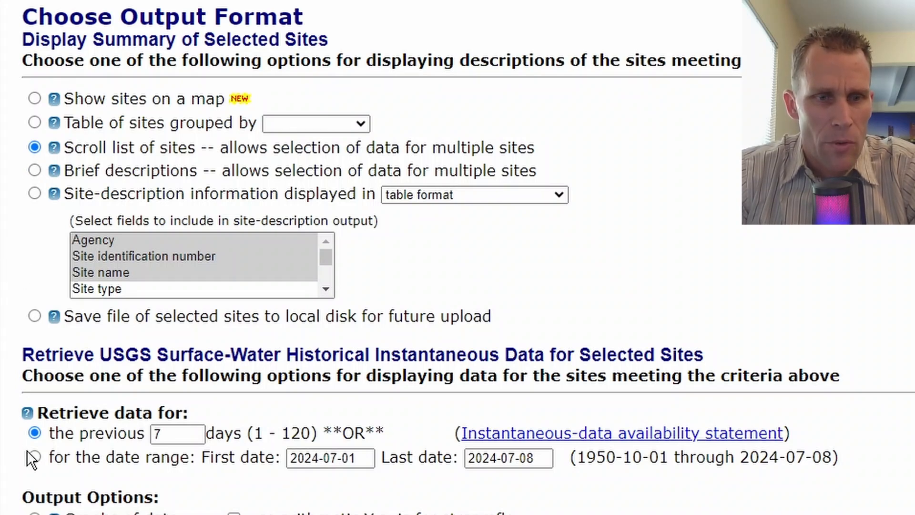
scroll(26, 449, "down", 2)
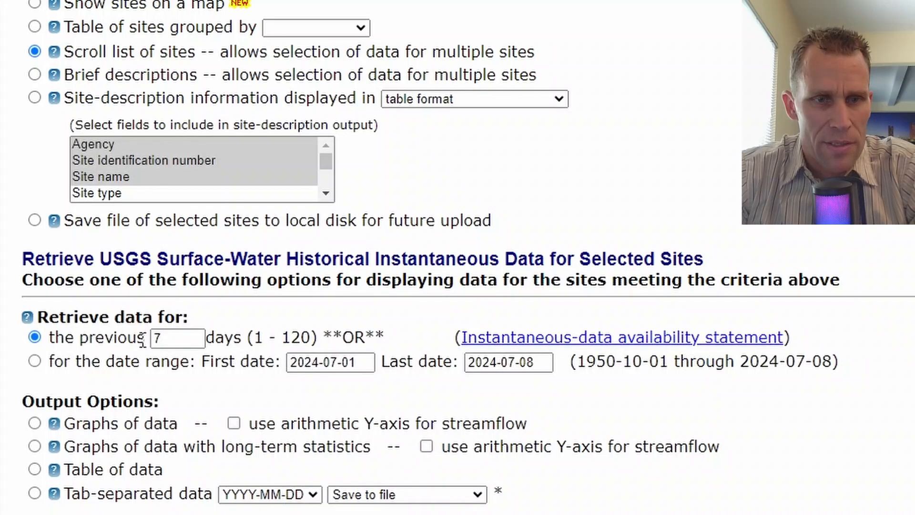
left_click(34, 337)
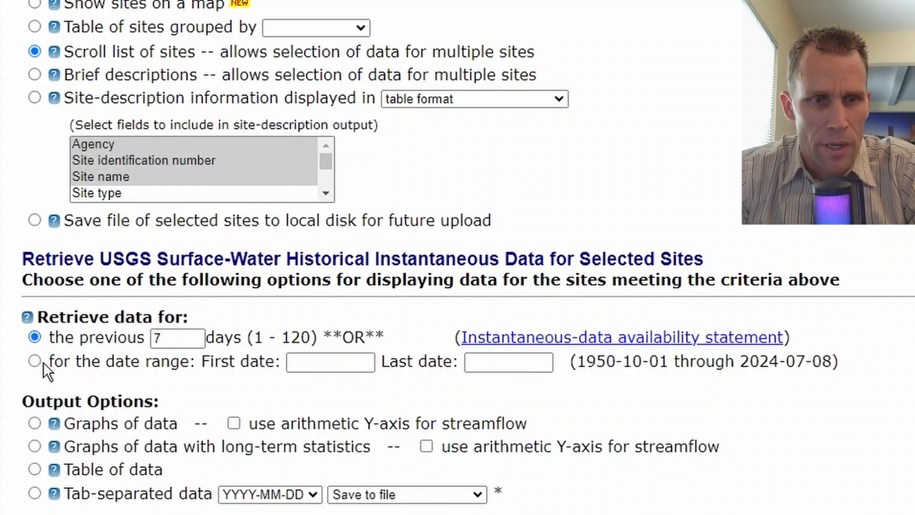
left_click(35, 361)
left_click(34, 338)
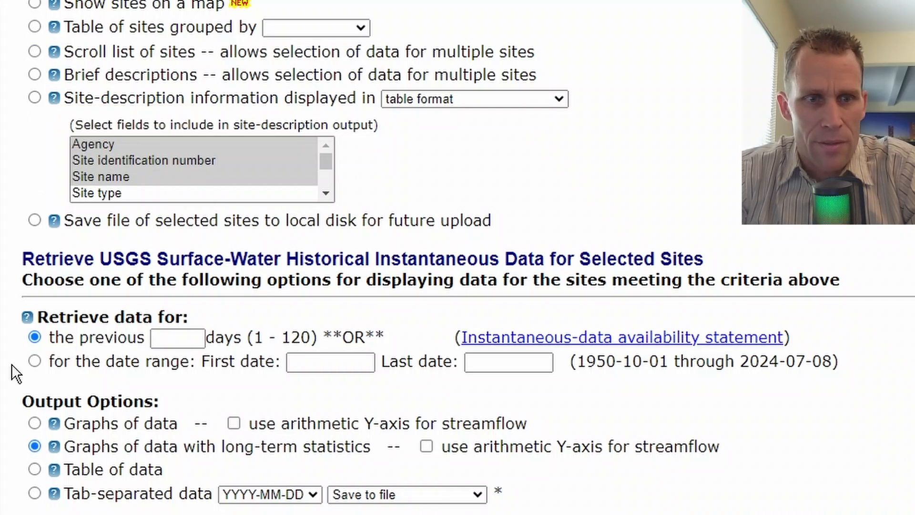
- Select Scroll list of sites again as the display option and submit the site search
left_click(35, 51)
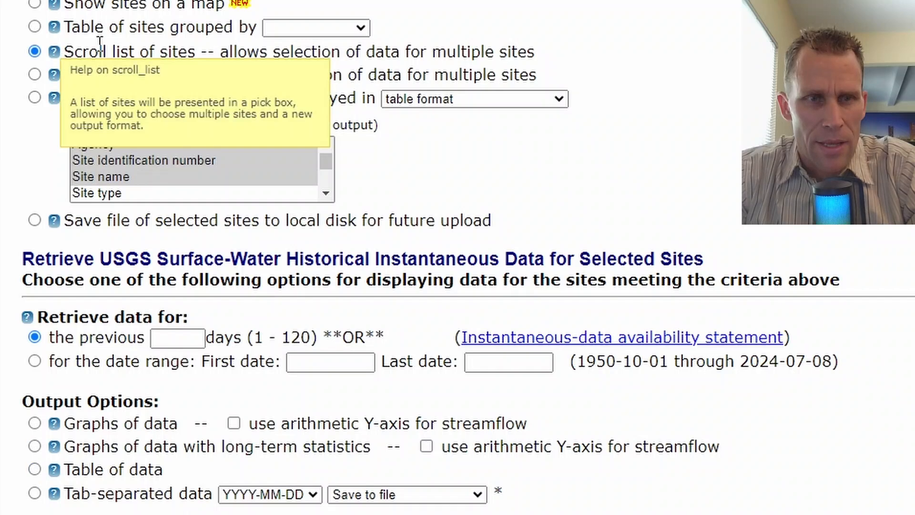
scroll(643, 146, "down", 4)
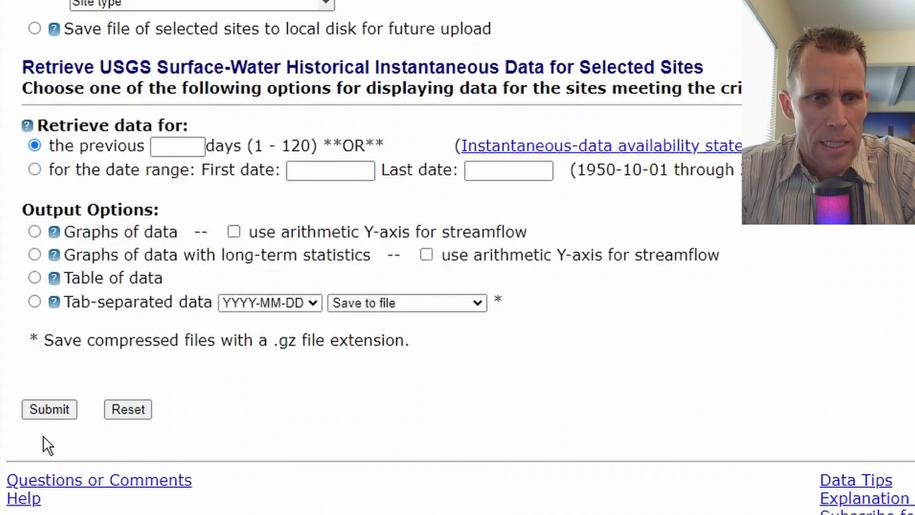
left_click(56, 409)
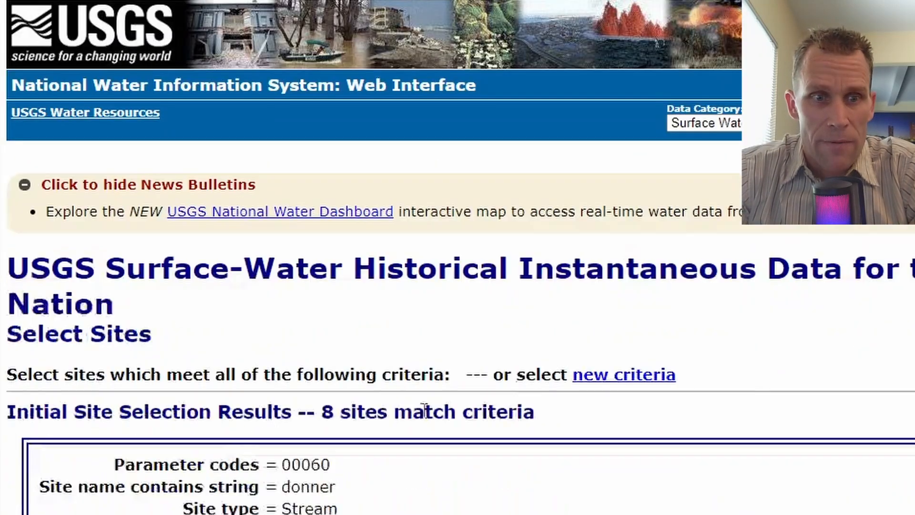
- Select site 10338500, DONNER C A DONNER LK NR TRUCKEE CA, from the list of matching sites
scroll(623, 356, "down", 8)
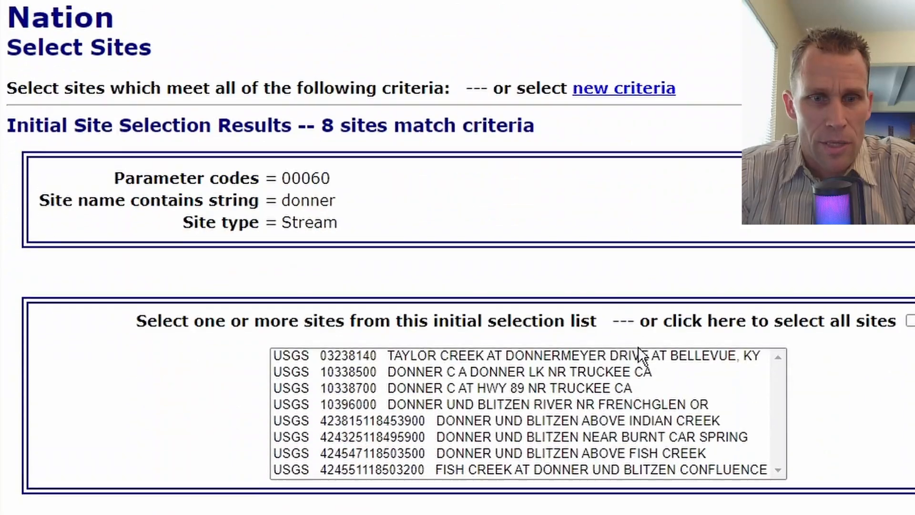
scroll(347, 259, "down", 2)
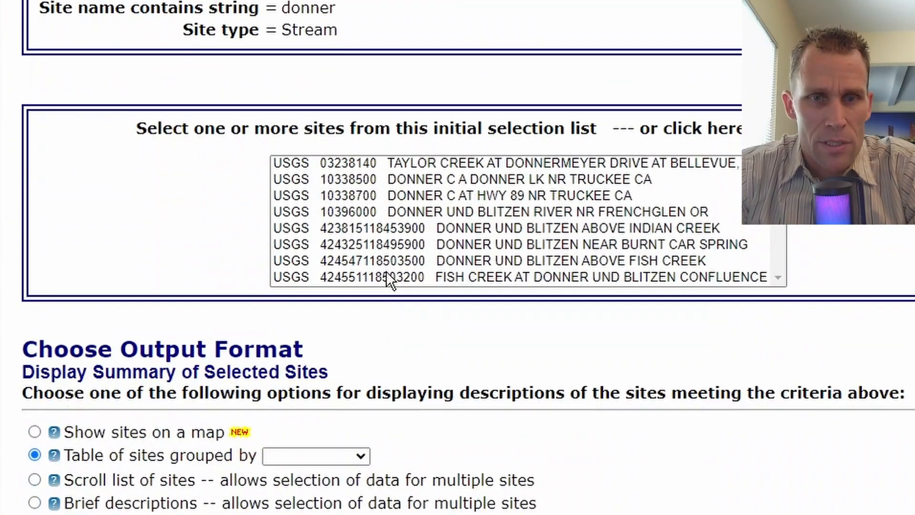
left_click(368, 164)
left_click(304, 179)
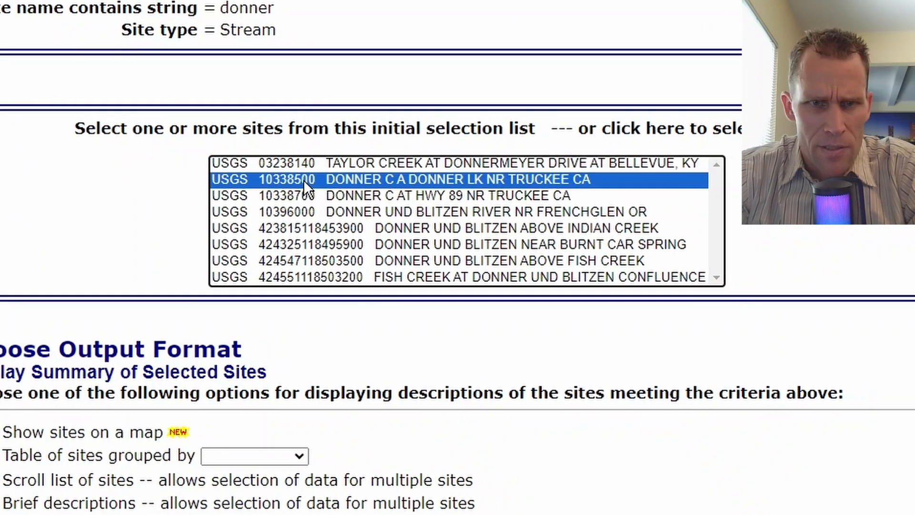
left_click(304, 193)
left_click(342, 164)
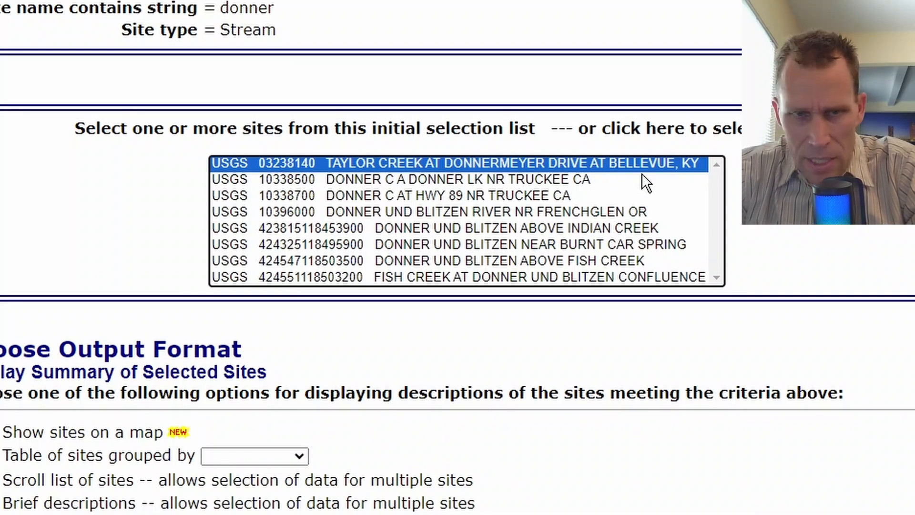
left_click(393, 181)
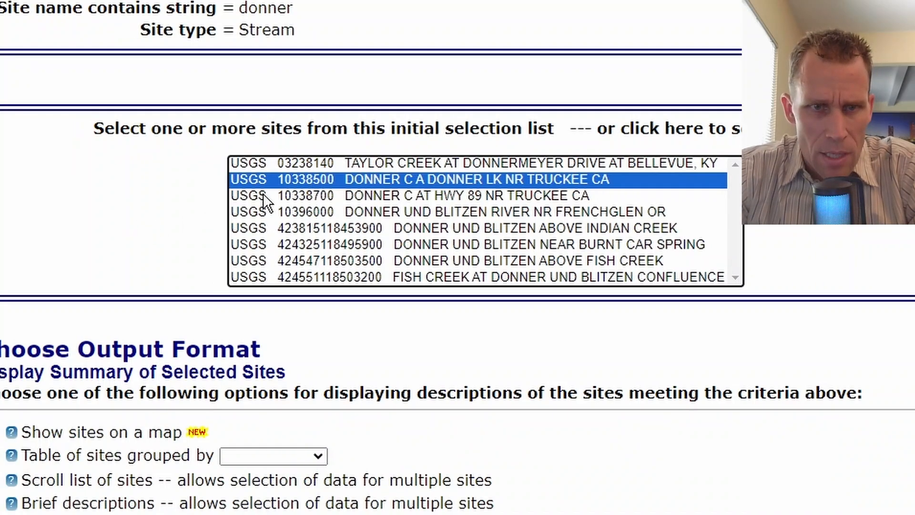
- Submit the selected site to open its monitoring location page
scroll(154, 217, "down", 10)
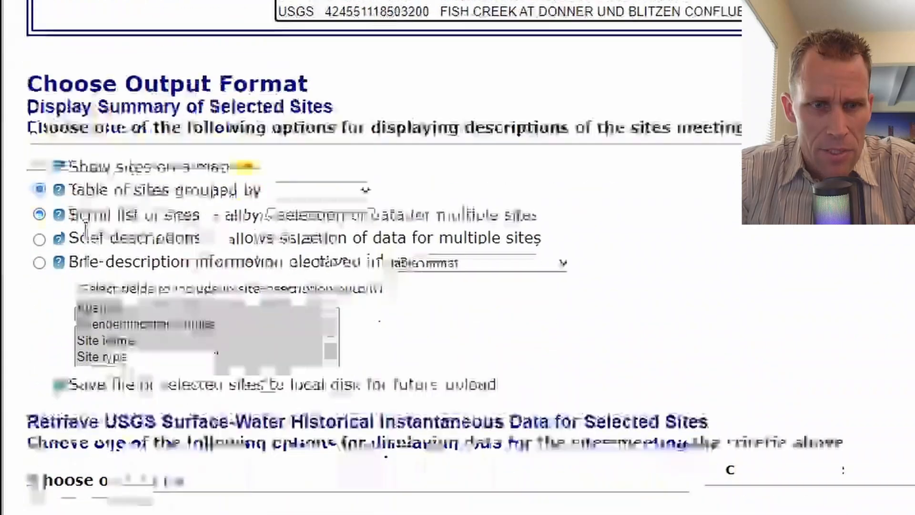
scroll(62, 269, "down", 3)
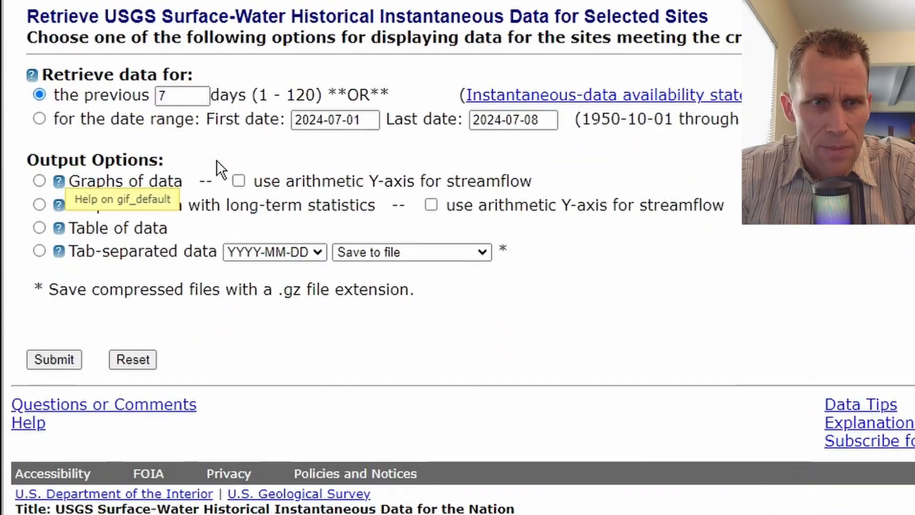
left_click(66, 362)
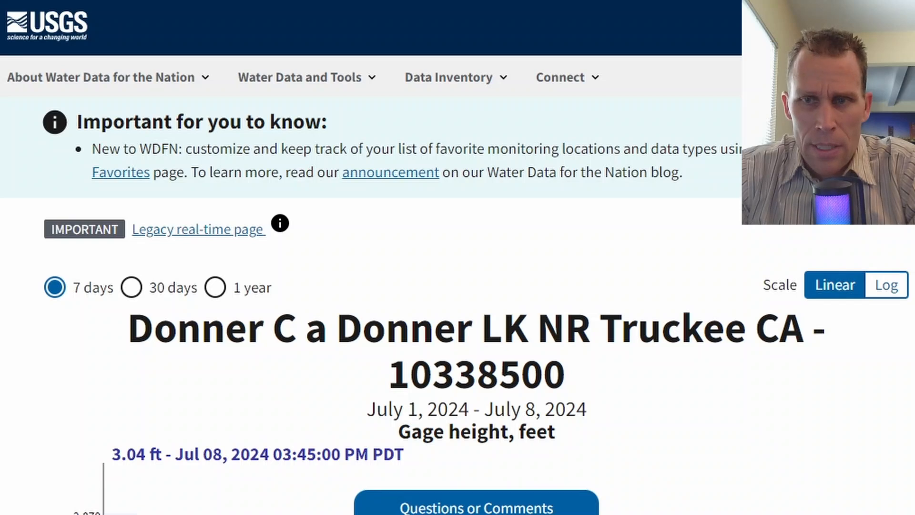
- Examine the site's gage height graph and details over 7 days, 30 days and 1 year
scroll(457, 285, "down", 8)
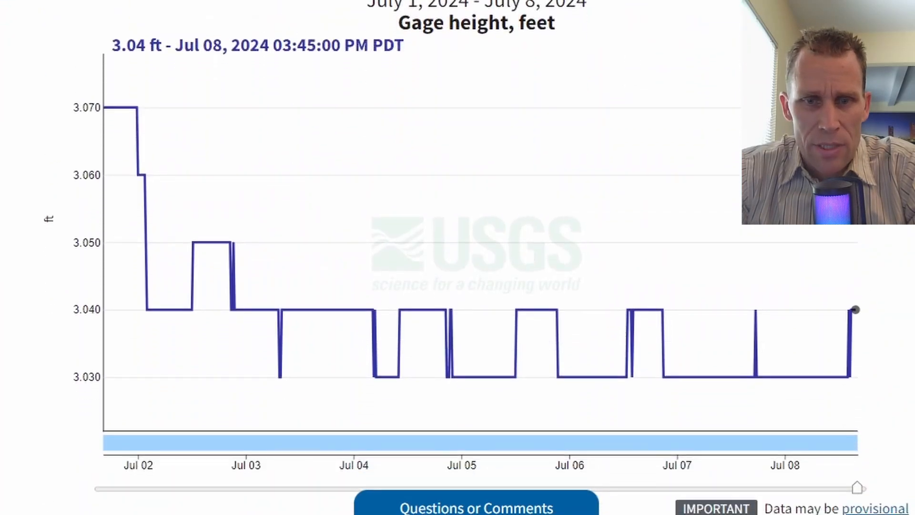
scroll(458, 257, "down", 6)
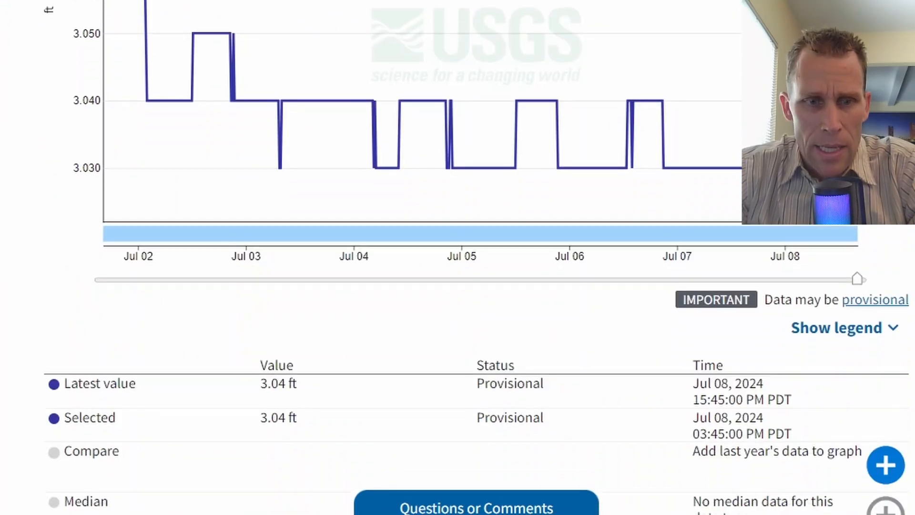
scroll(457, 258, "down", 4)
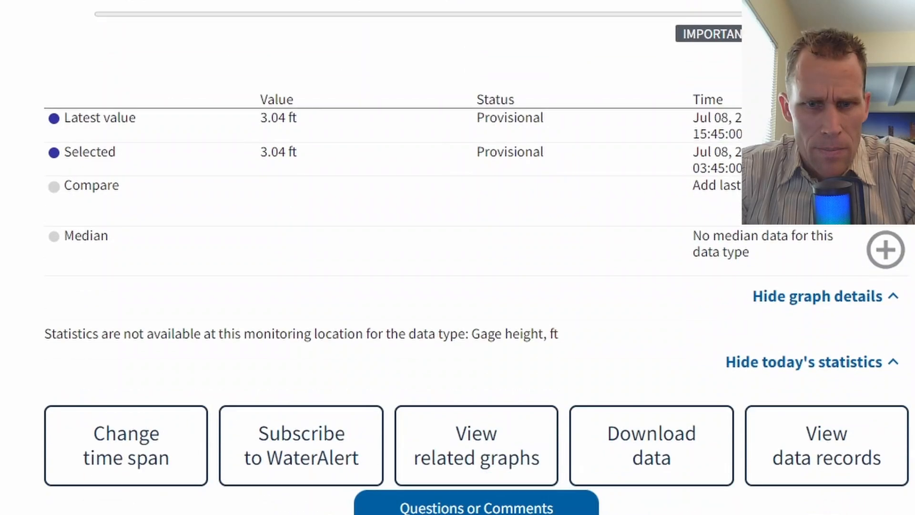
scroll(458, 258, "up", 12)
scroll(457, 257, "up", 3)
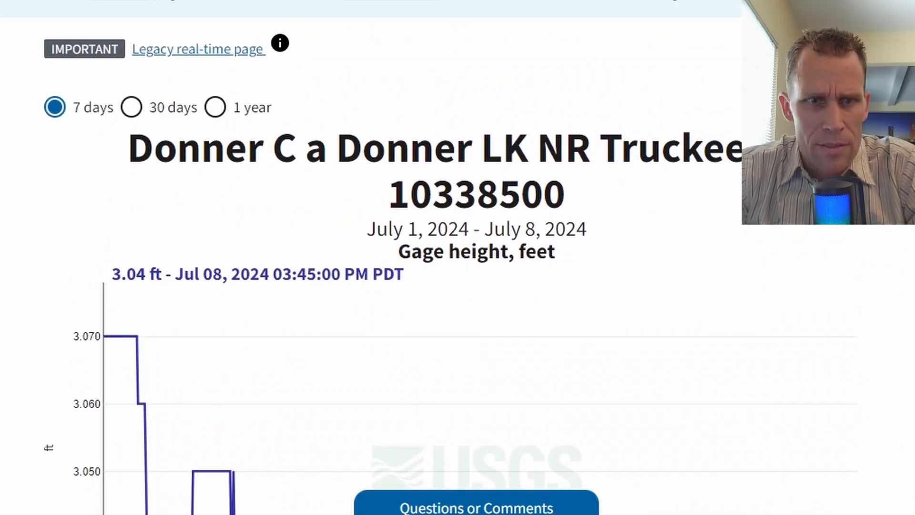
left_click(131, 108)
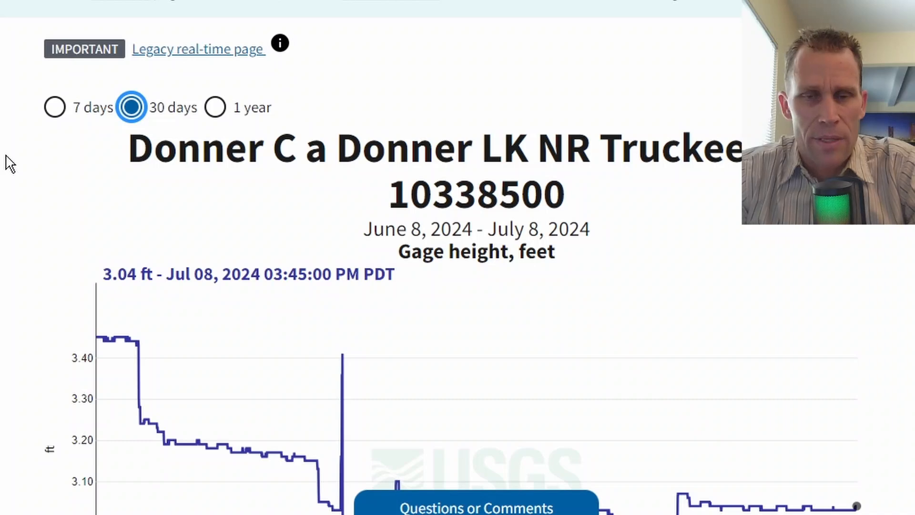
scroll(66, 119, "down", 2)
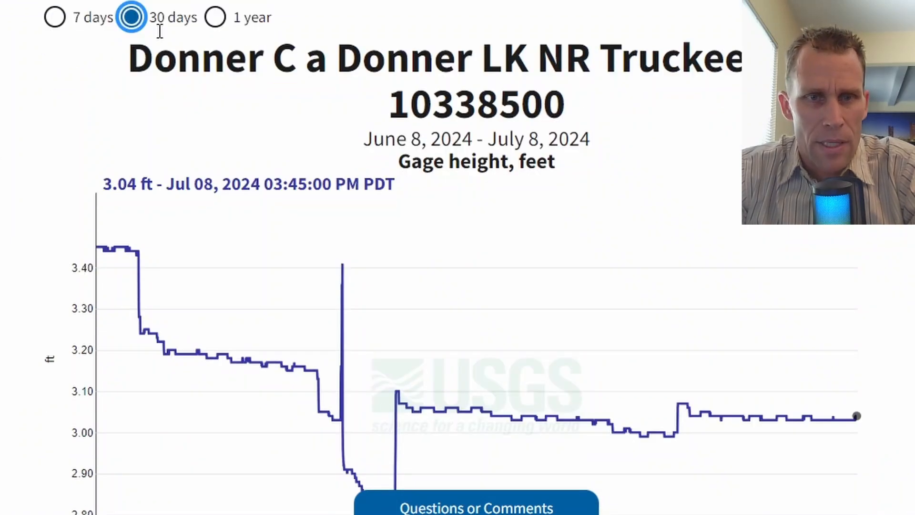
left_click(215, 18)
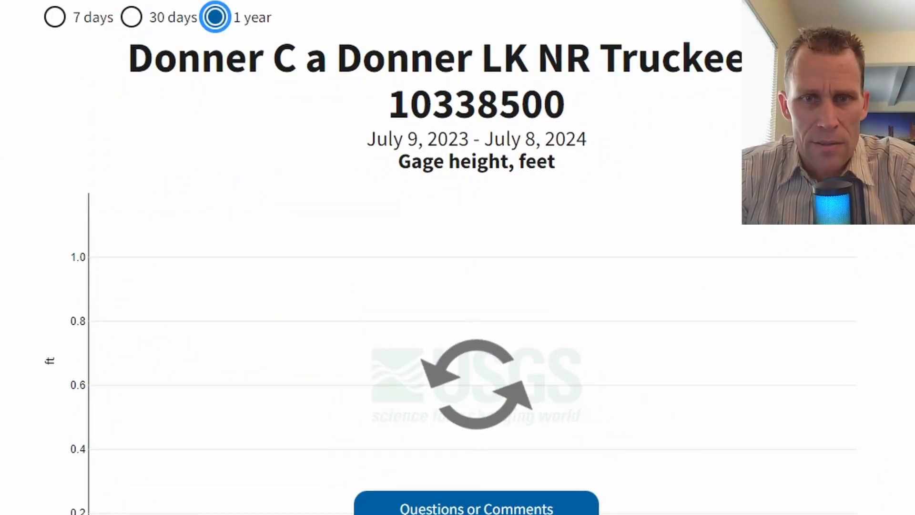
scroll(458, 305, "down", 2)
scroll(458, 305, "up", 1)
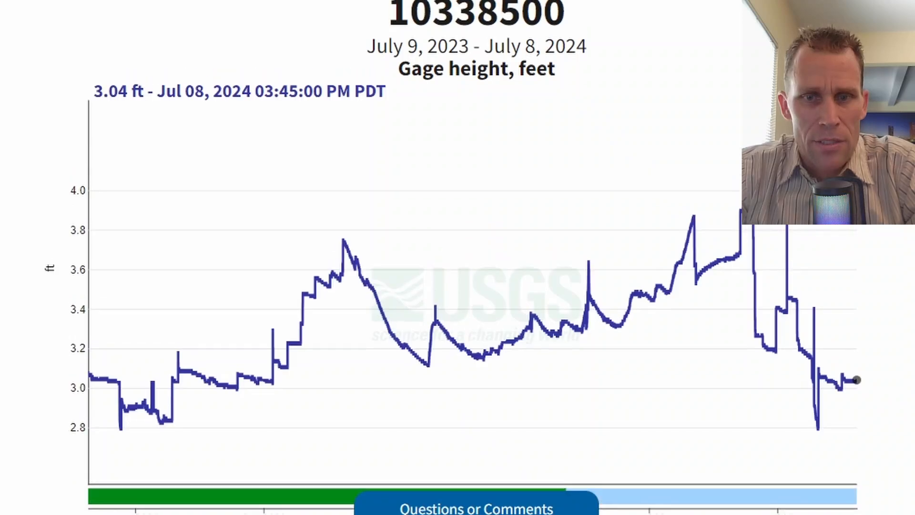
- Copy the site number 10338500 from the page heading
left_click_drag(399, 42, 563, 46)
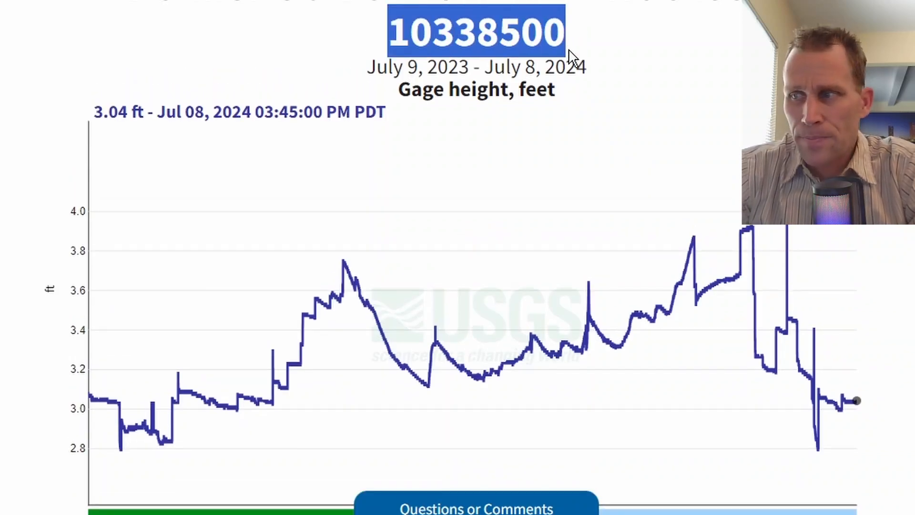
left_click_drag(395, 32, 560, 37)
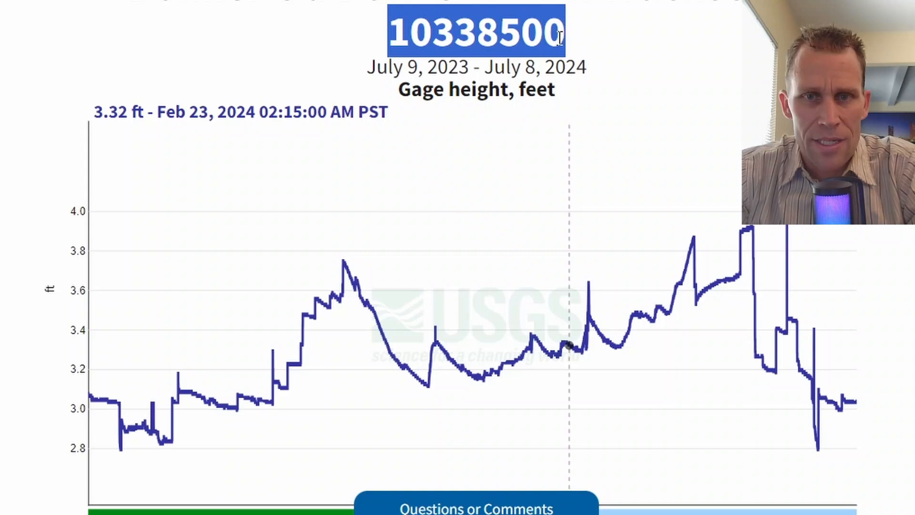
right_click(499, 43)
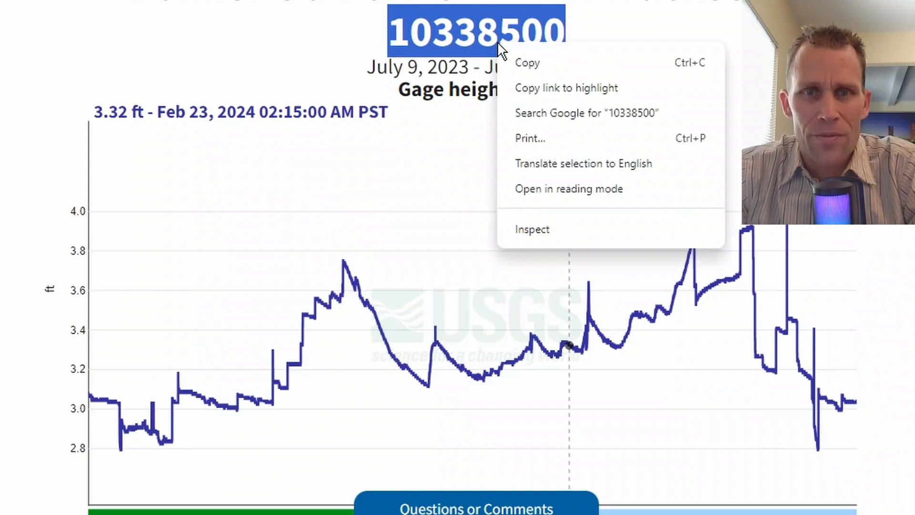
left_click(529, 66)
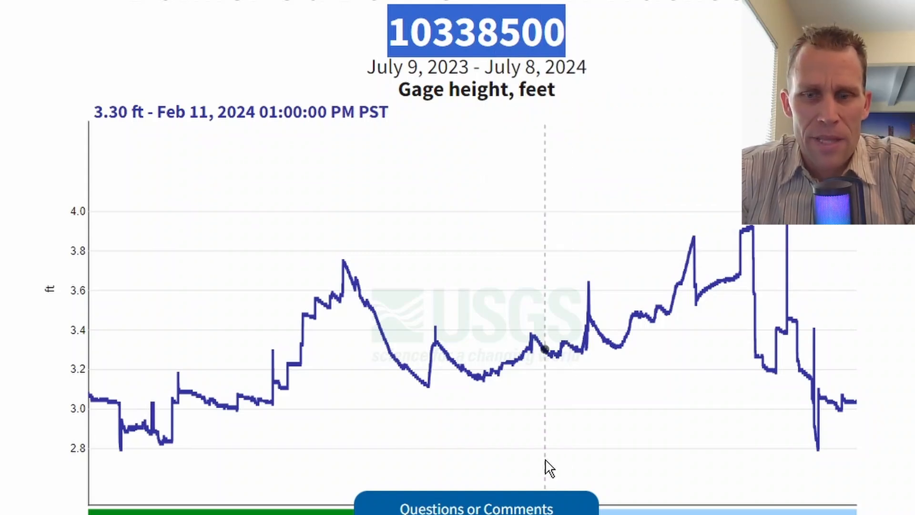
- Switch to the USGS Download window in HEC-DSSVue, paste the copied site number as the first station ID and mark that row for import
key("alt+Tab")
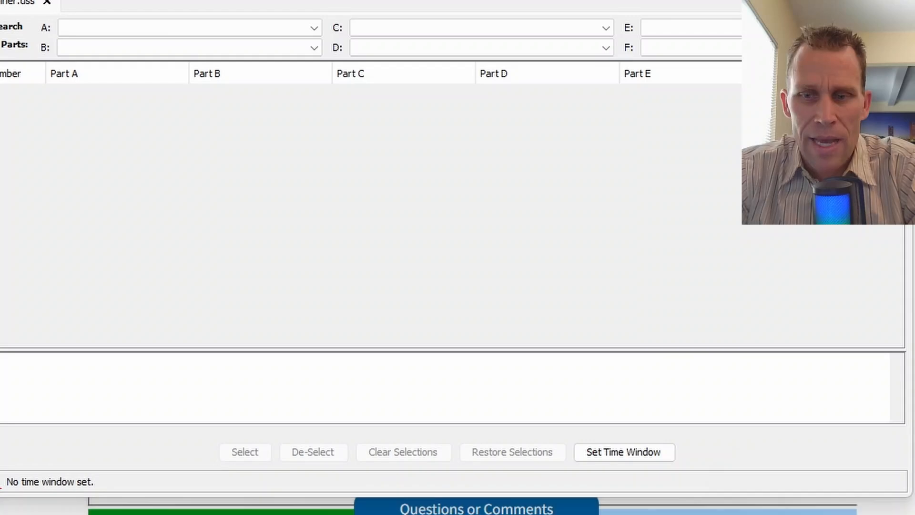
key("alt+Tab")
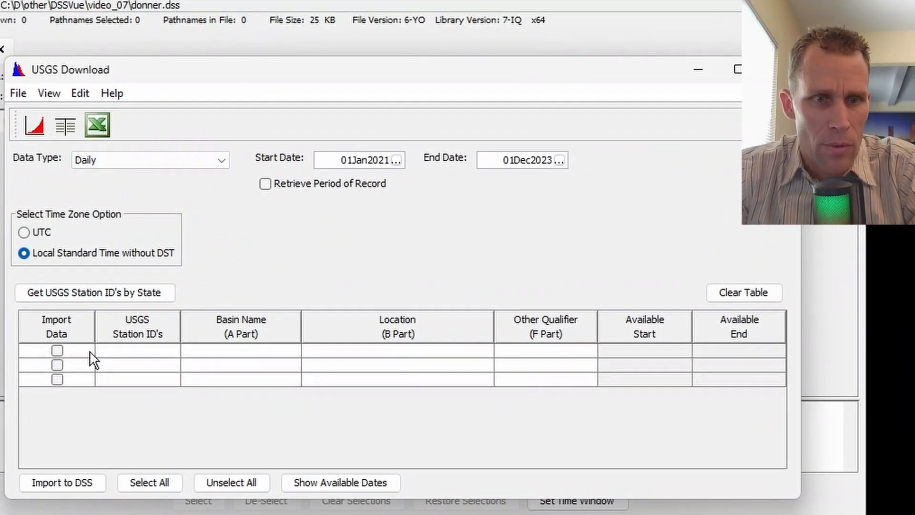
left_click(164, 301)
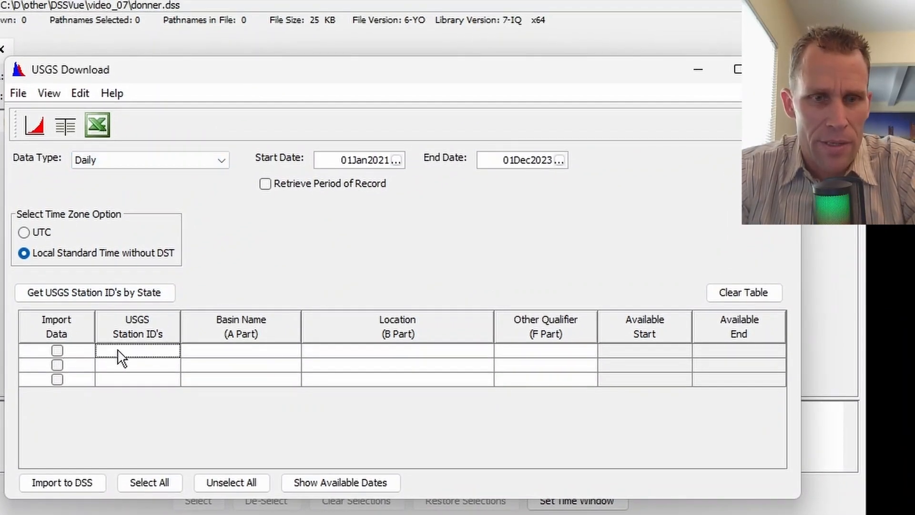
key("ctrl+v")
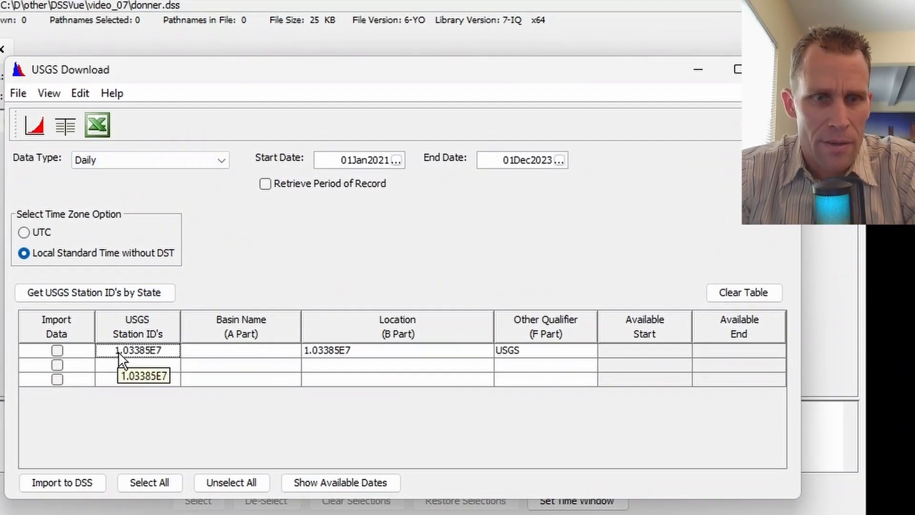
left_click(57, 351)
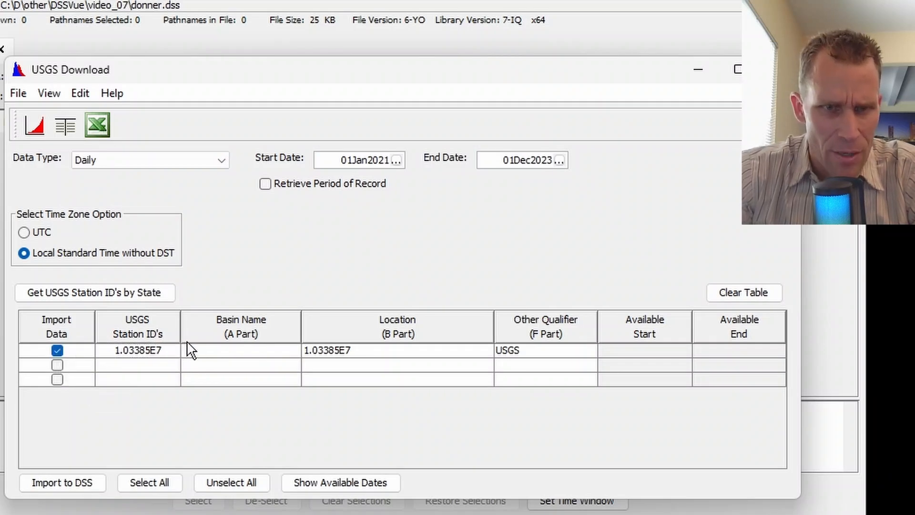
- Set the station's basin name (A part) to DONNER CREEK and its location (B part) to @ DONNER LAKE
left_click(219, 353)
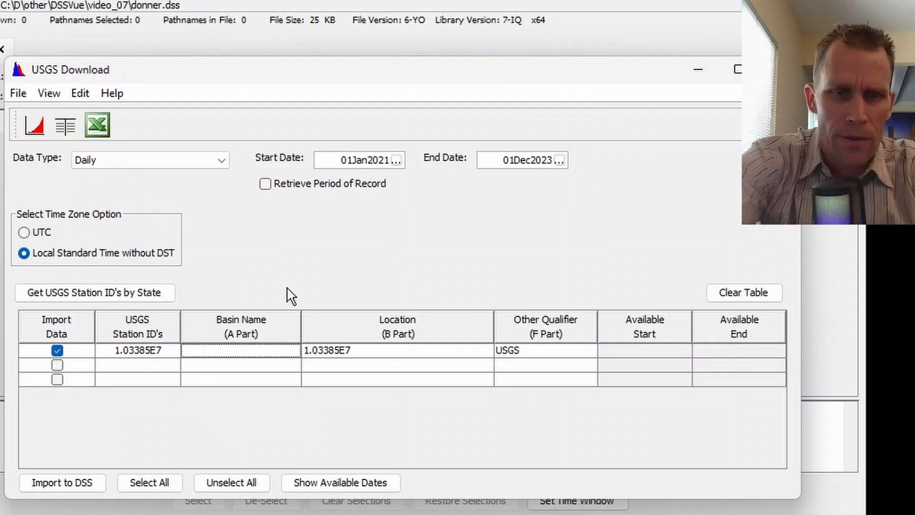
key("Left")
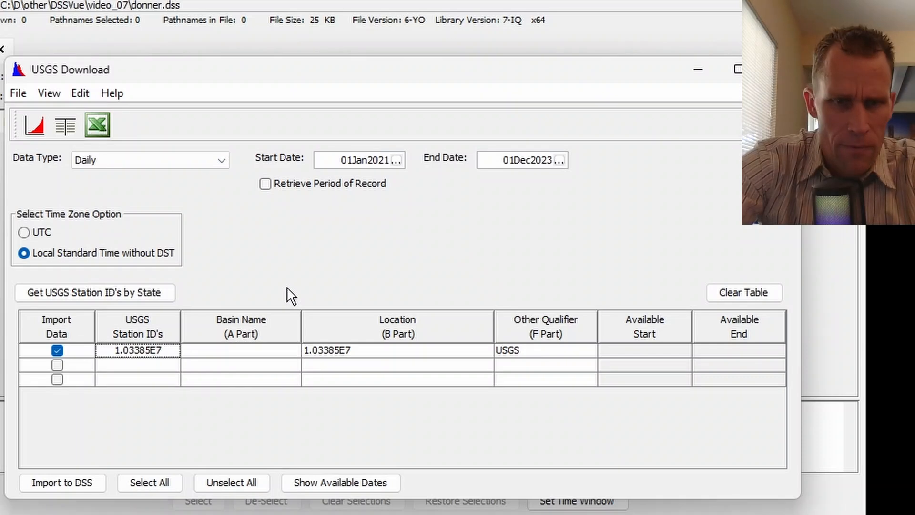
key("Right")
type("D")
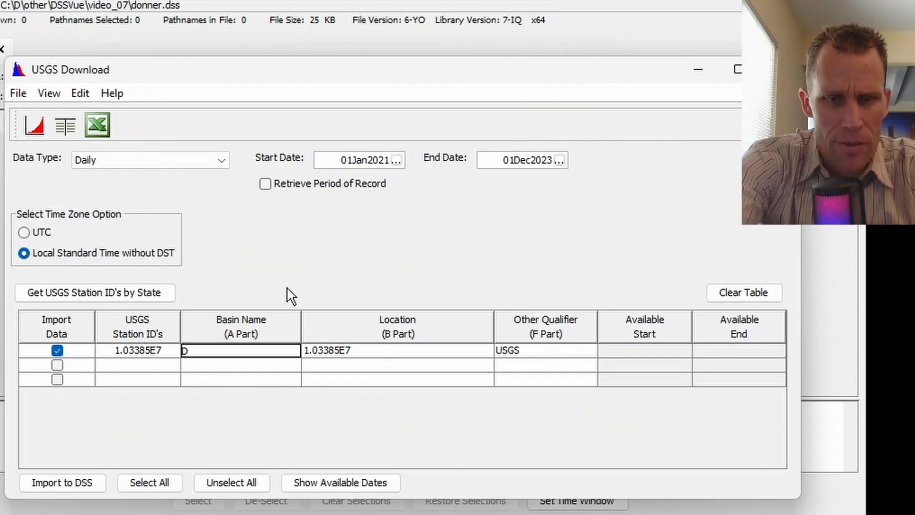
type("ONNER CREEK")
key("Tab")
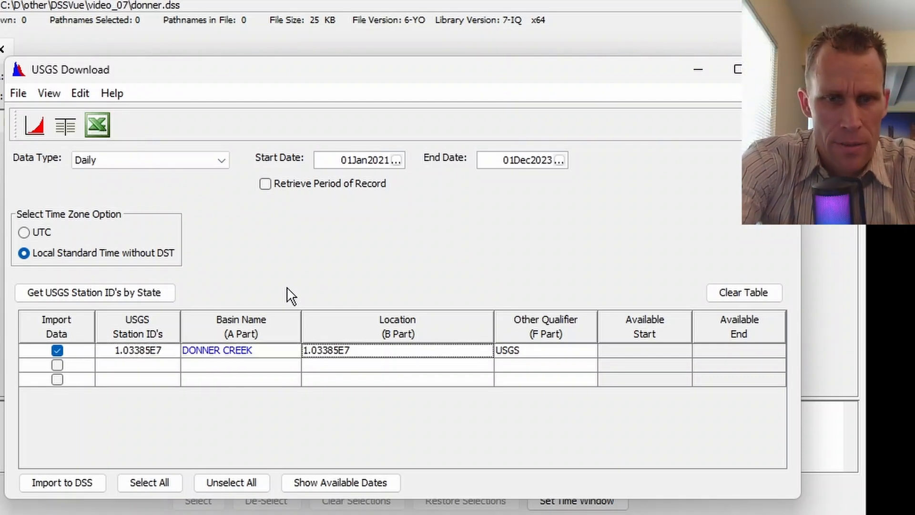
type("@ DONNER LAKE")
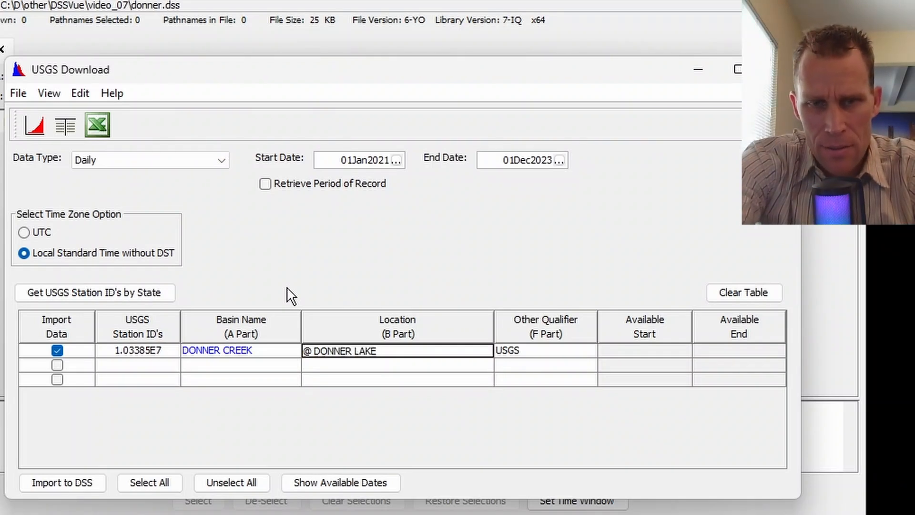
key("Tab")
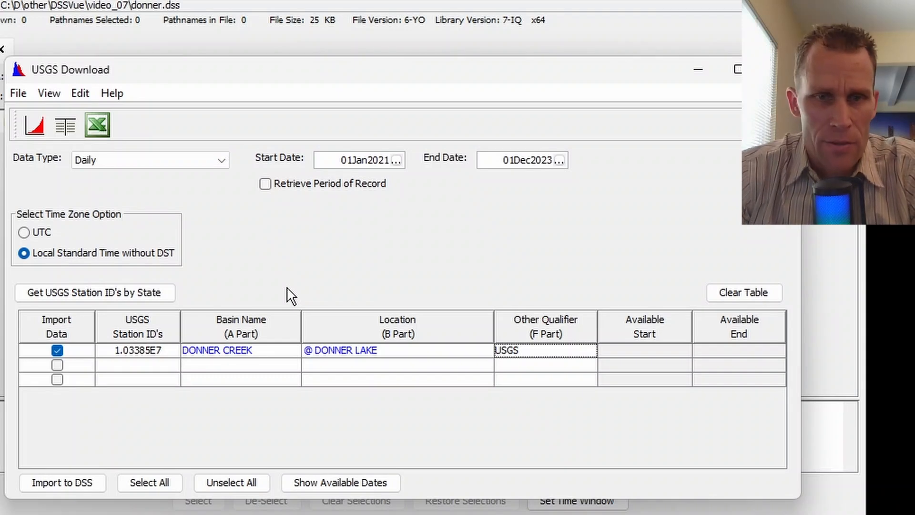
- Confirm 01Jan2021 as the download start date and set the end date to 31Dec2023
left_click(336, 160)
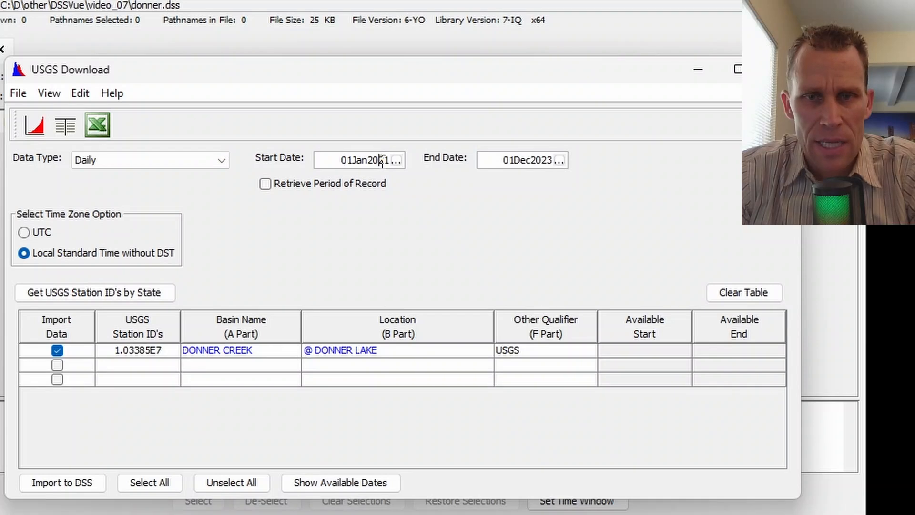
left_click(397, 160)
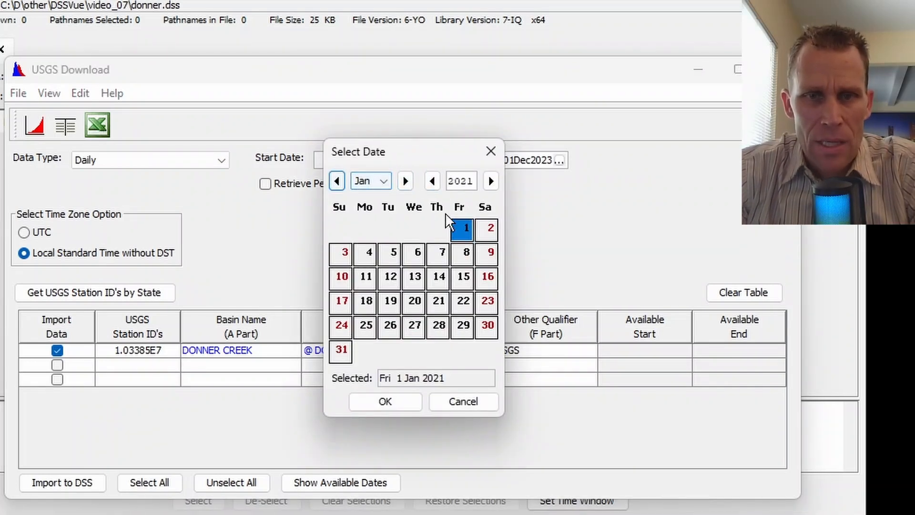
left_click(396, 403)
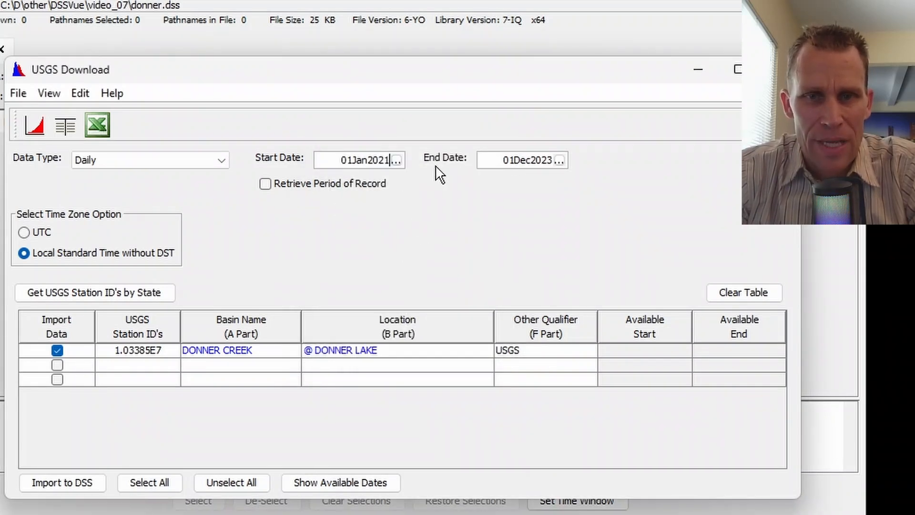
double_click(340, 161)
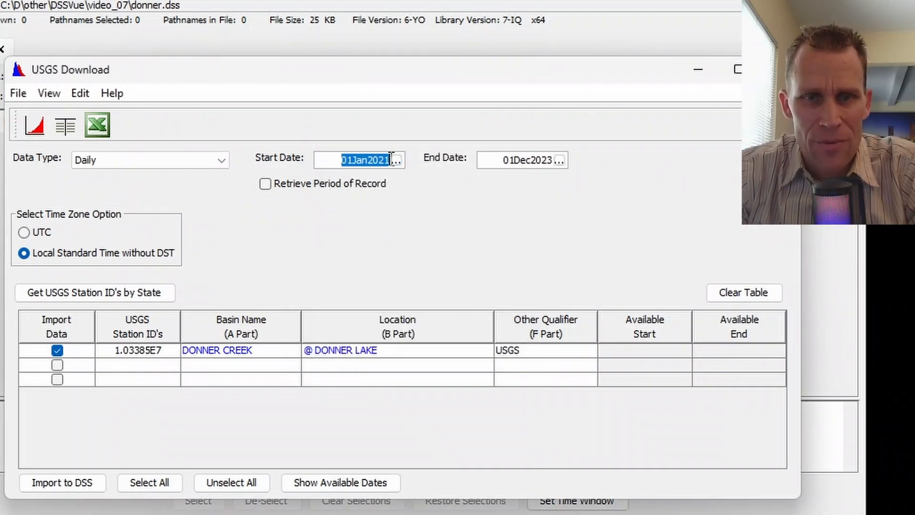
left_click_drag(502, 159, 586, 159)
left_click(510, 161)
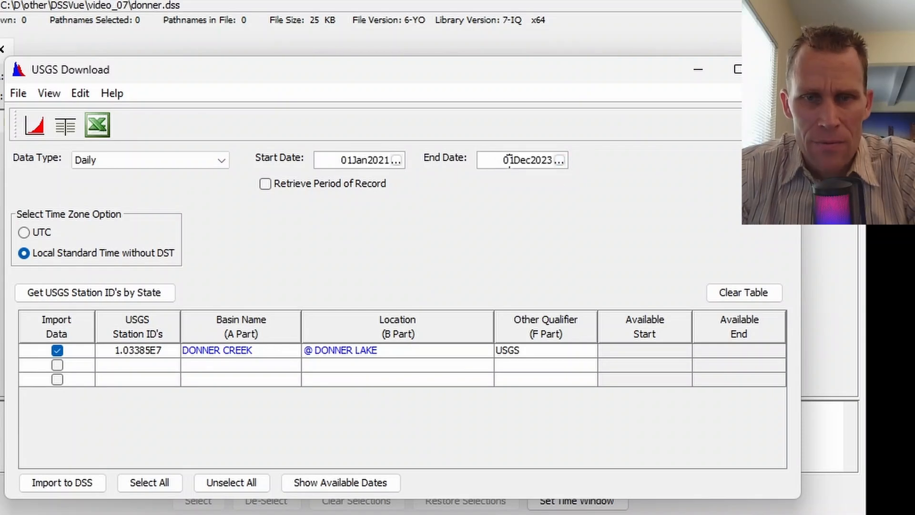
key("Delete")
key("BackSpace")
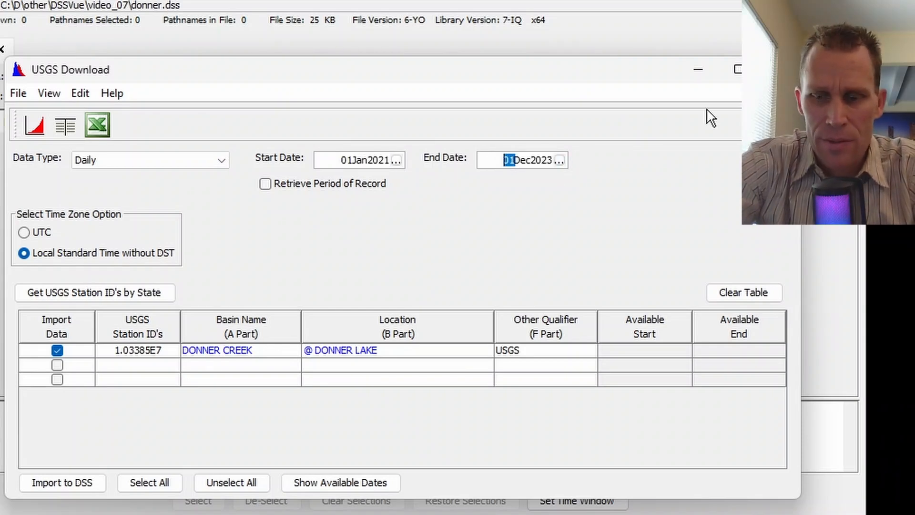
type("31")
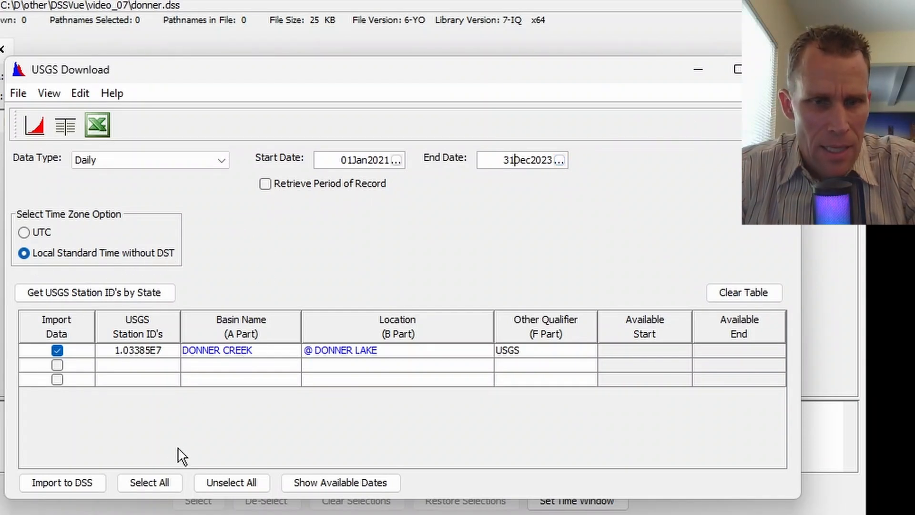
- Try to import the station's daily data into the DSS file
left_click(72, 485)
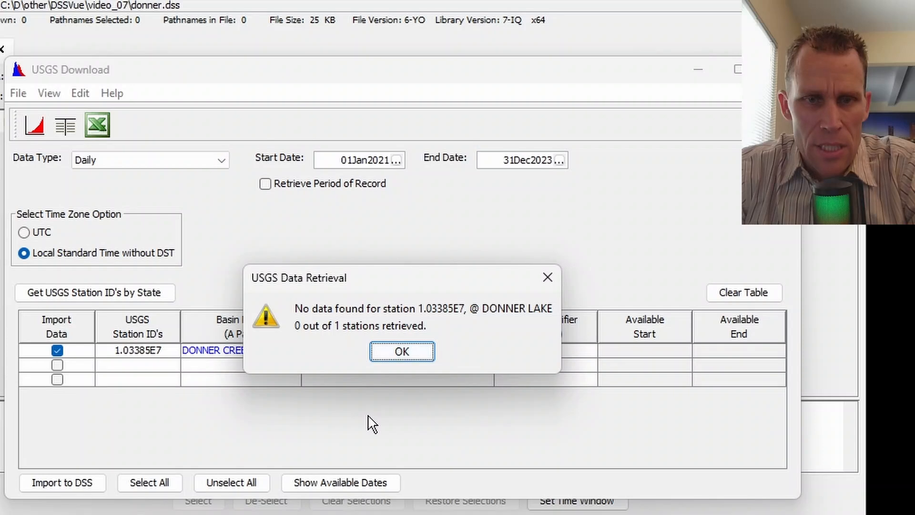
left_click(399, 353)
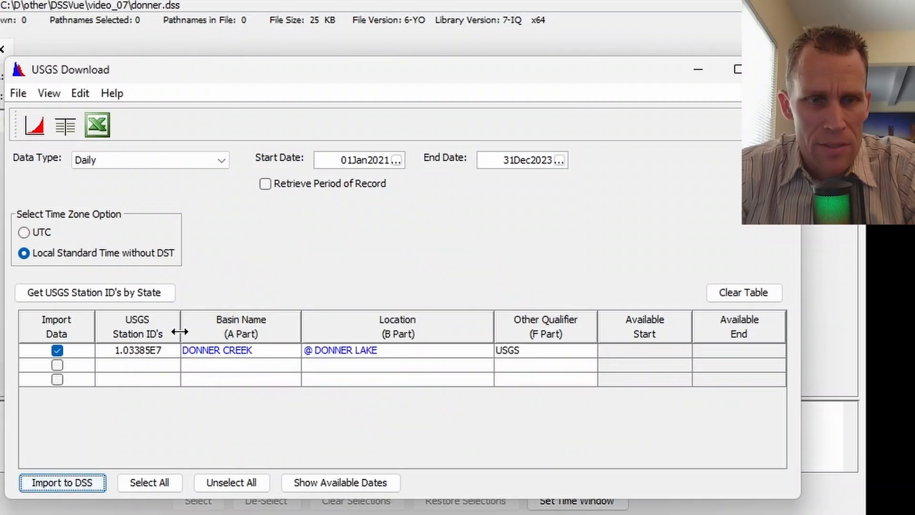
- Widen the station ID column, re-enter the station ID as 10338500 and import its daily data into the DSS file
left_click_drag(180, 330, 203, 332)
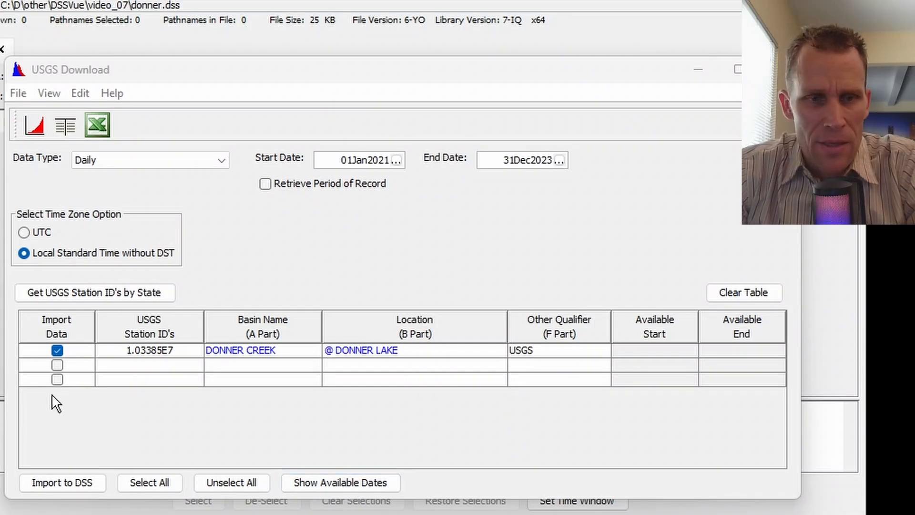
double_click(170, 351)
key("ctrl+v")
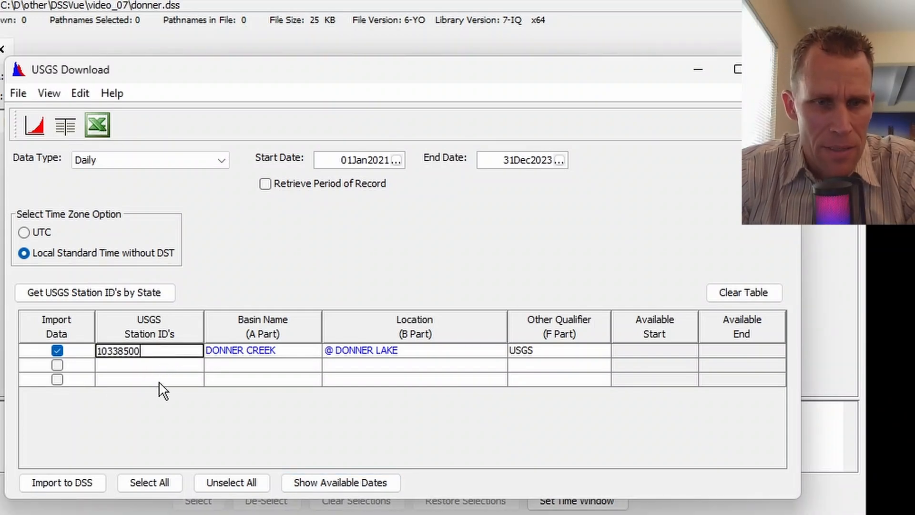
key("Tab")
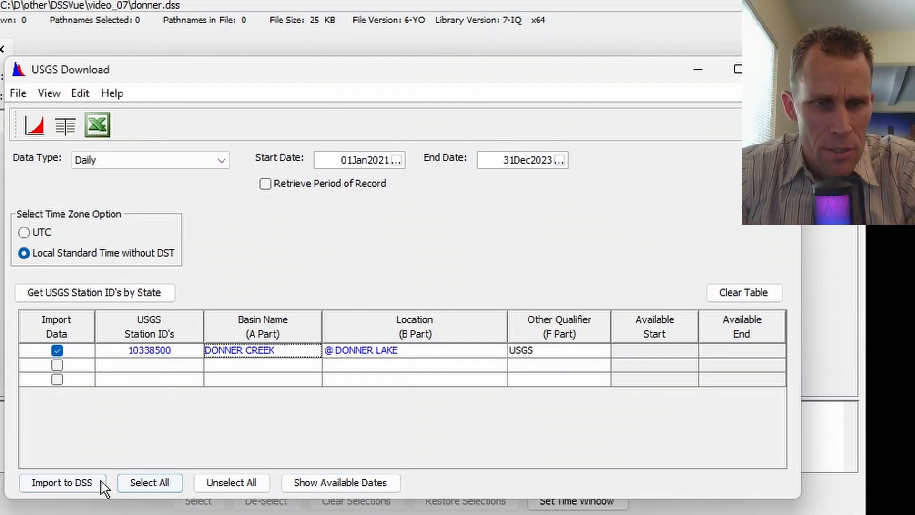
left_click(86, 483)
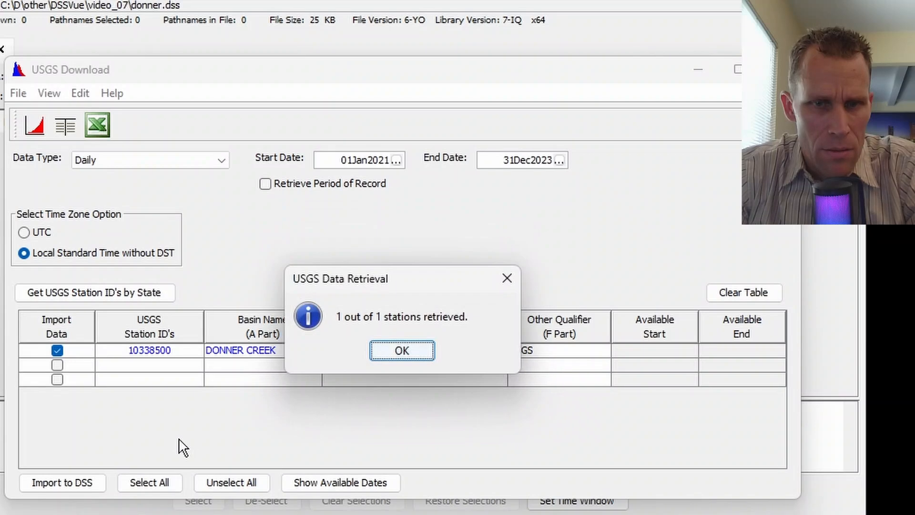
left_click(396, 350)
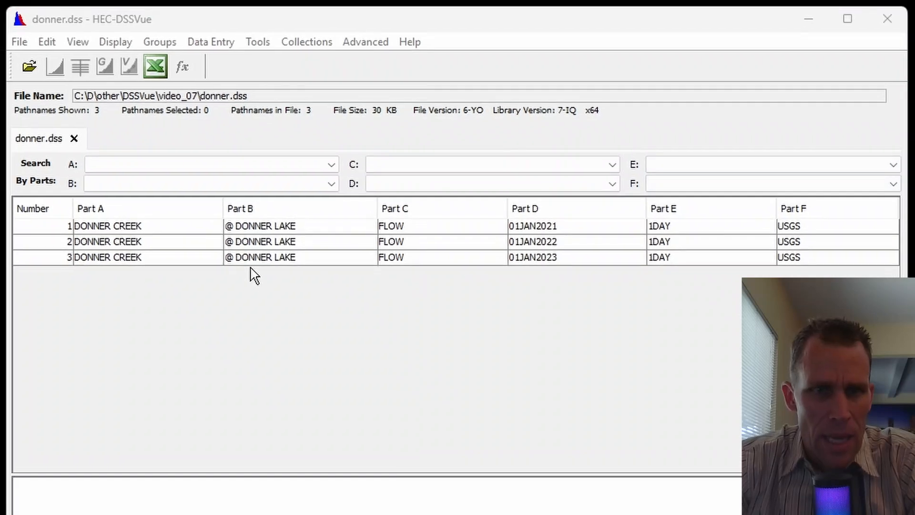
- Review the imported Donner Creek flow records, checking the location (Part B) and start date (Part D) of each
left_click(244, 228)
left_click(255, 242)
left_click(262, 258)
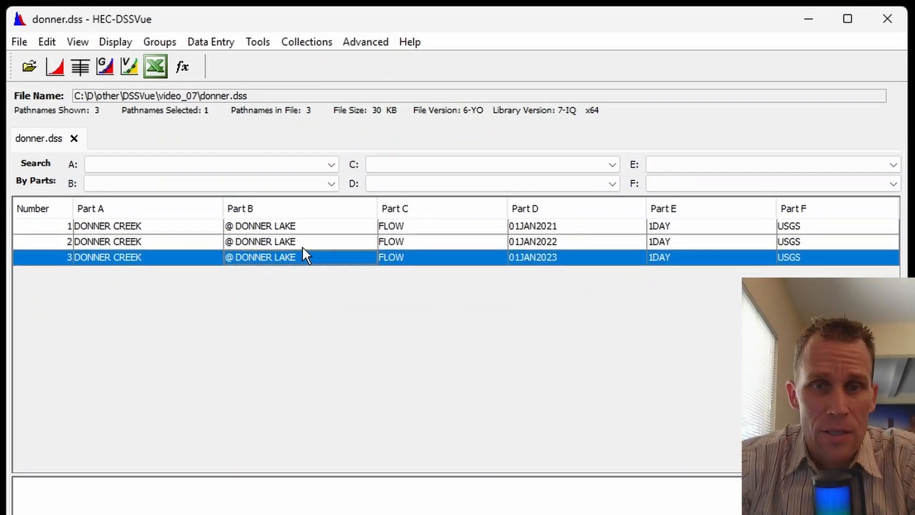
left_click(524, 226)
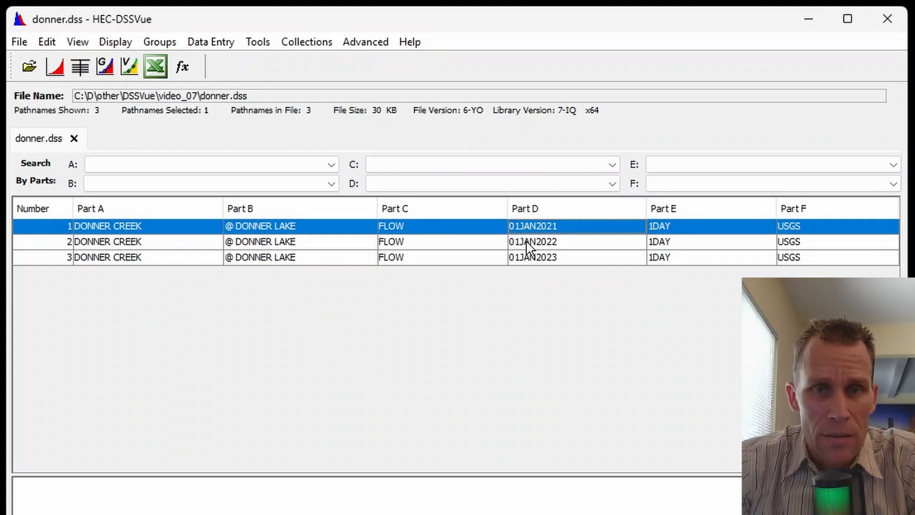
left_click(529, 246)
left_click(527, 260)
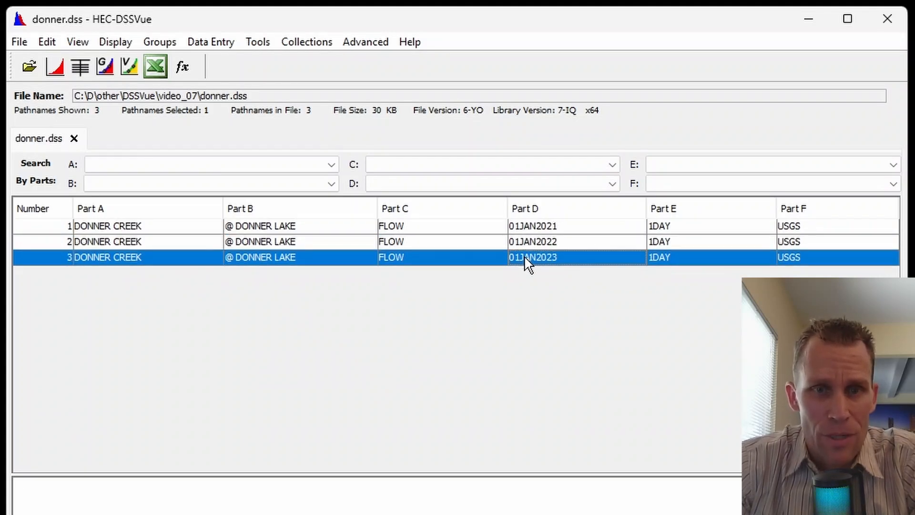
- Plot the 01JAN2021 daily flow record, inspect the hydrograph and close the plot
left_click(141, 227)
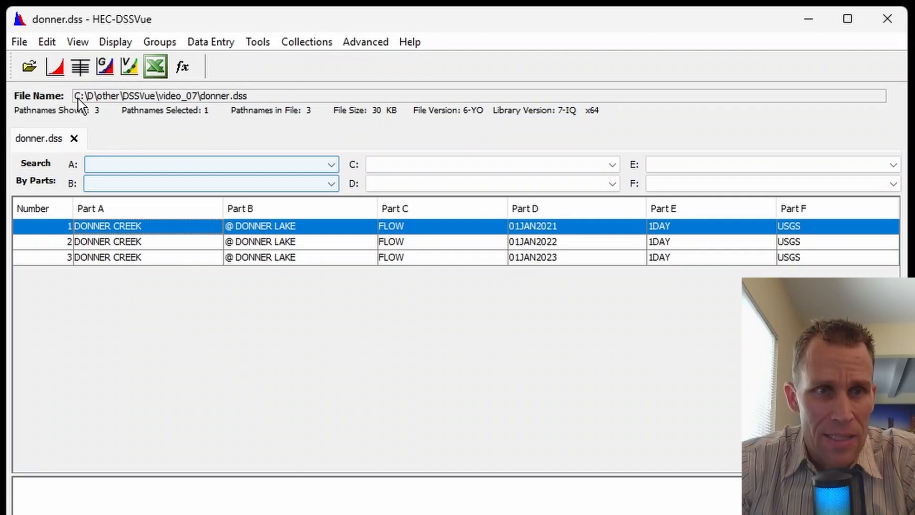
left_click(56, 68)
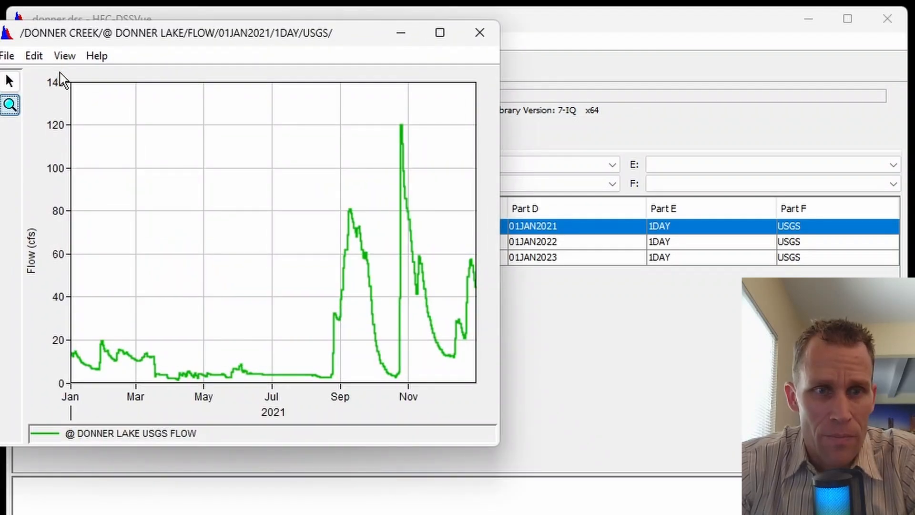
left_click_drag(137, 41, 213, 70)
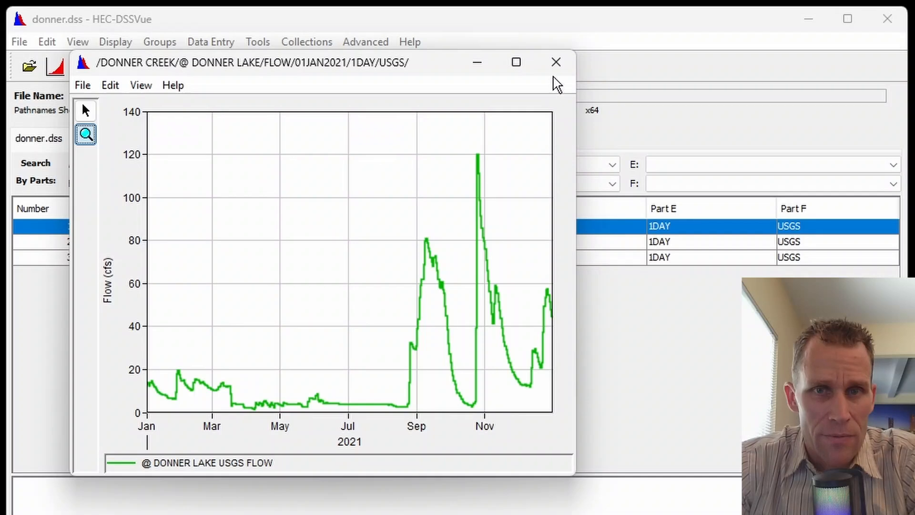
left_click(556, 62)
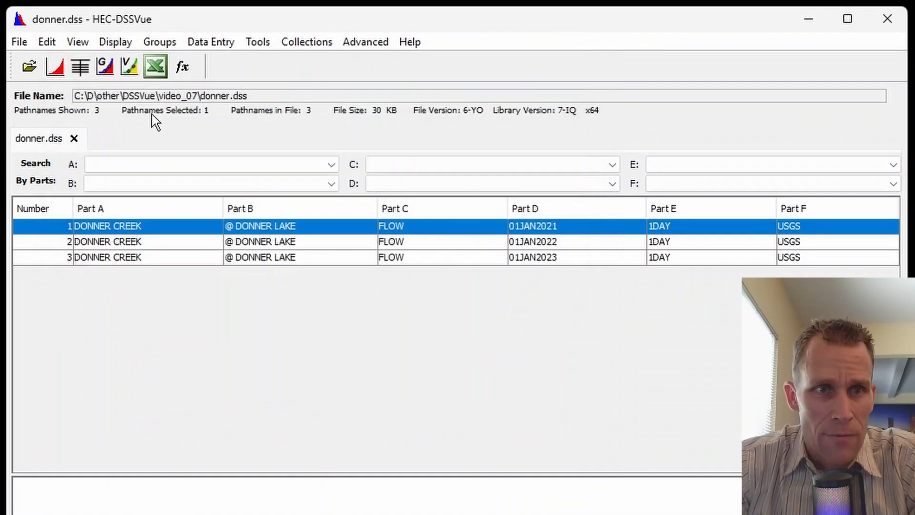
- Tabulate the 01JAN2021 flow record and examine its units and daily values
left_click(81, 72)
left_click_drag(164, 12, 267, 53)
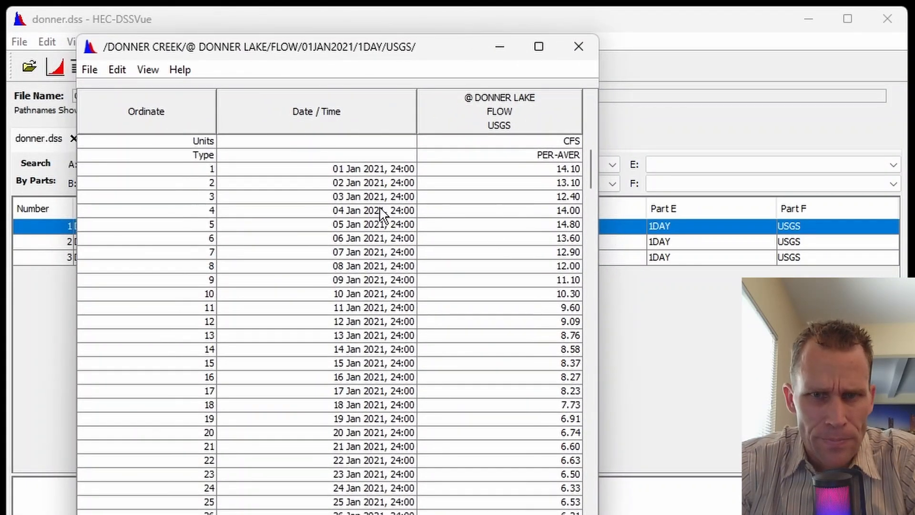
left_click(567, 140)
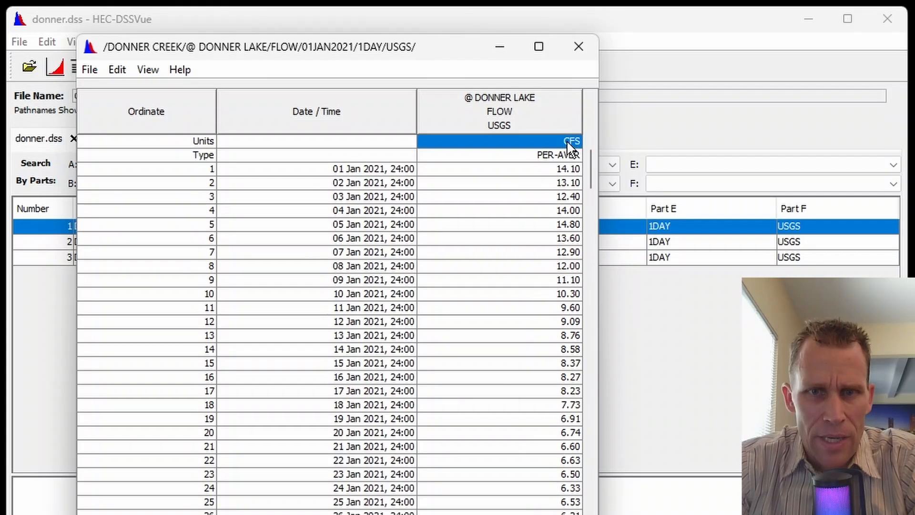
scroll(538, 234, "down", 15)
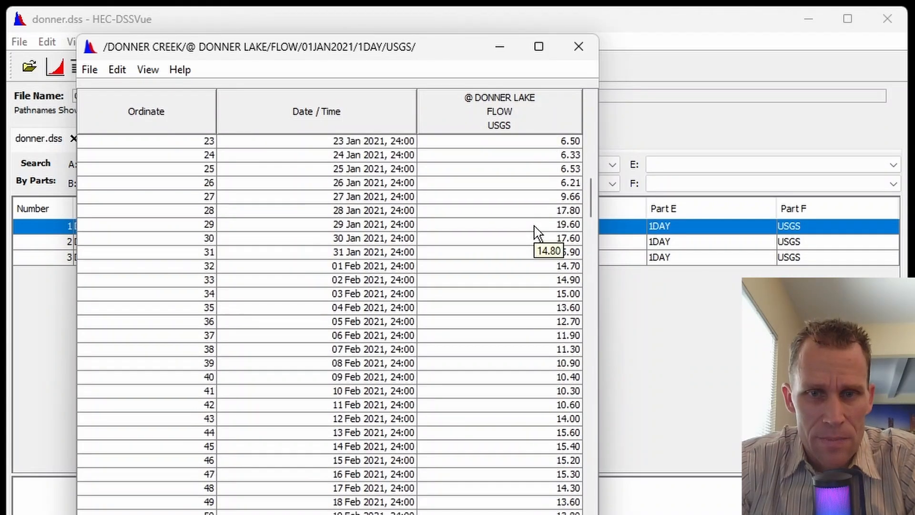
- Close the 2021 flow table, plot the 01JAN2022 and 01JAN2023 daily flow records one at a time, and close each hydrograph after inspecting it
left_click(577, 46)
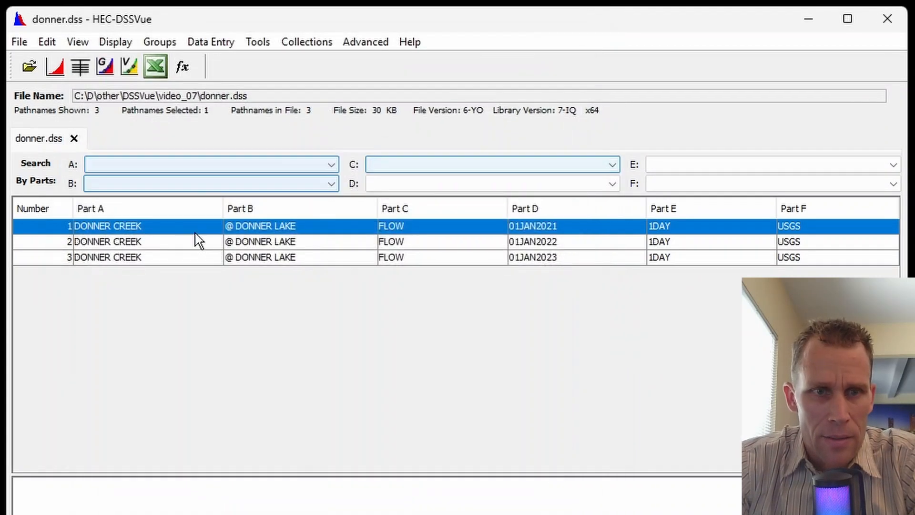
left_click(149, 242)
left_click(56, 67)
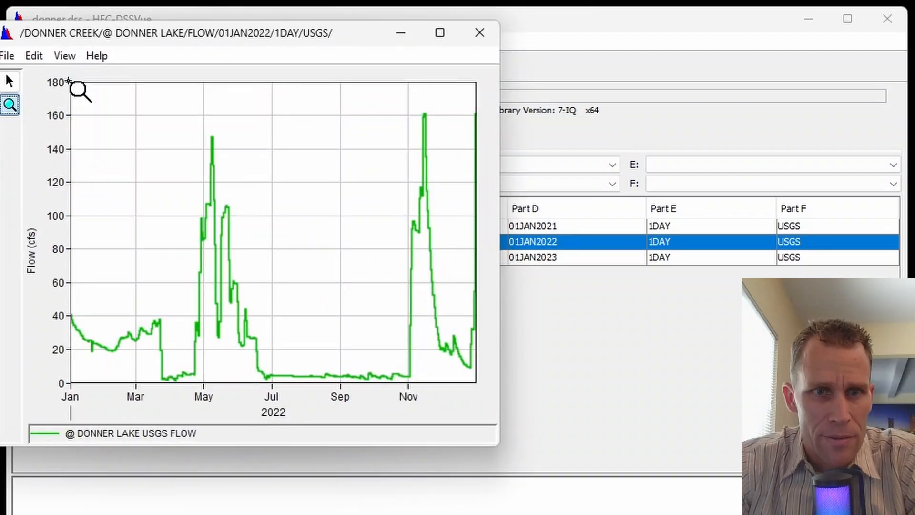
left_click(479, 33)
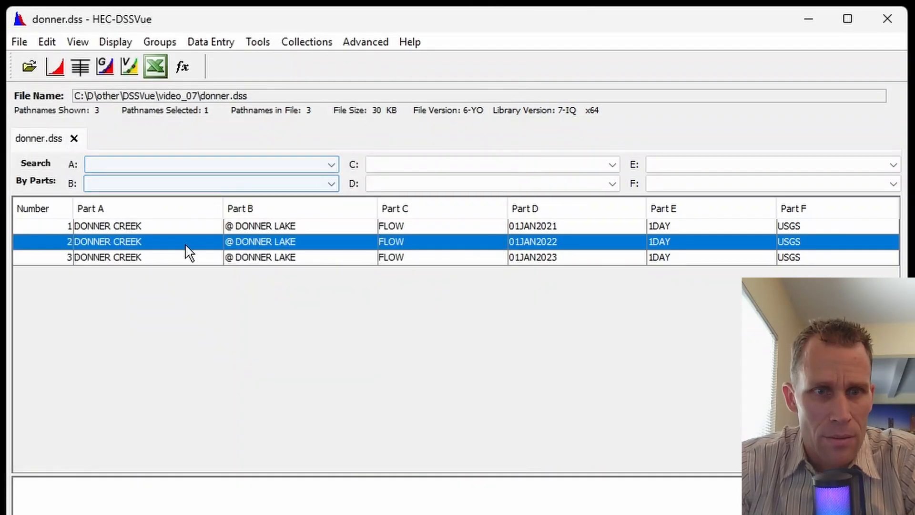
left_click(177, 257)
left_click(55, 67)
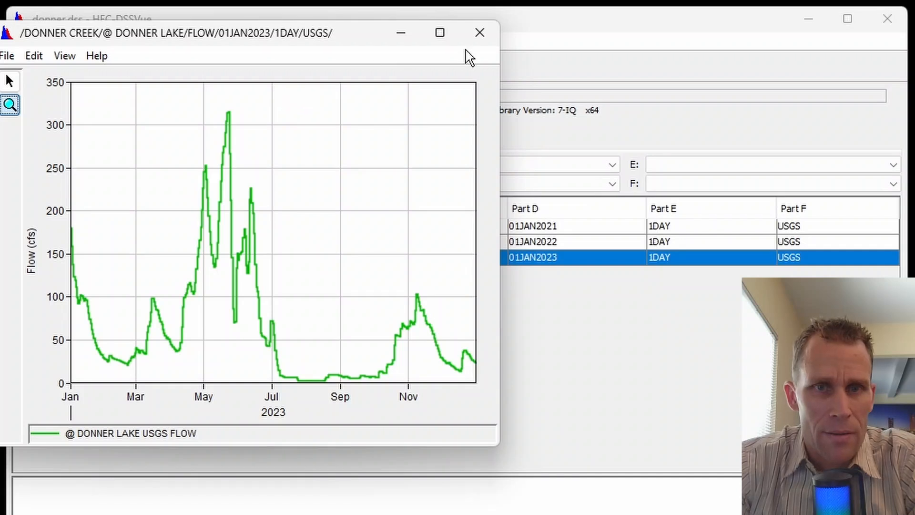
left_click(480, 33)
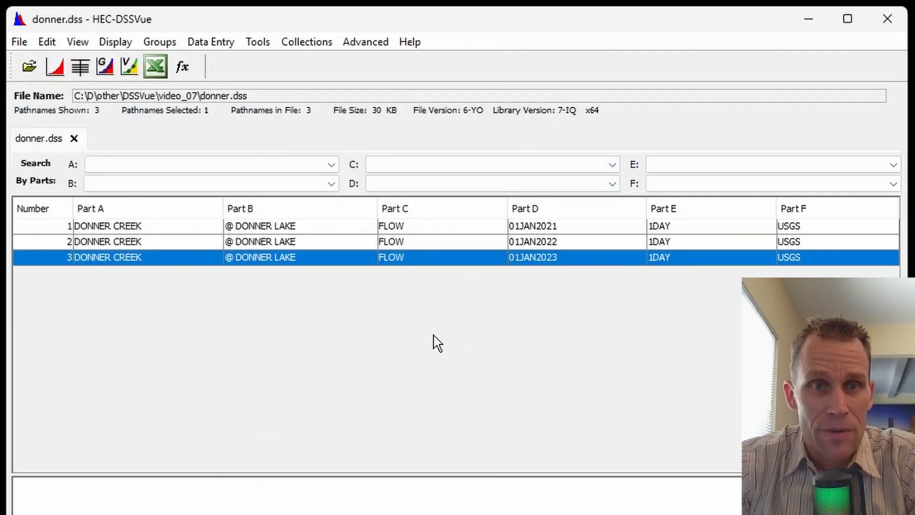
- Open the USGS web data import for the donner DSS file
left_click(210, 44)
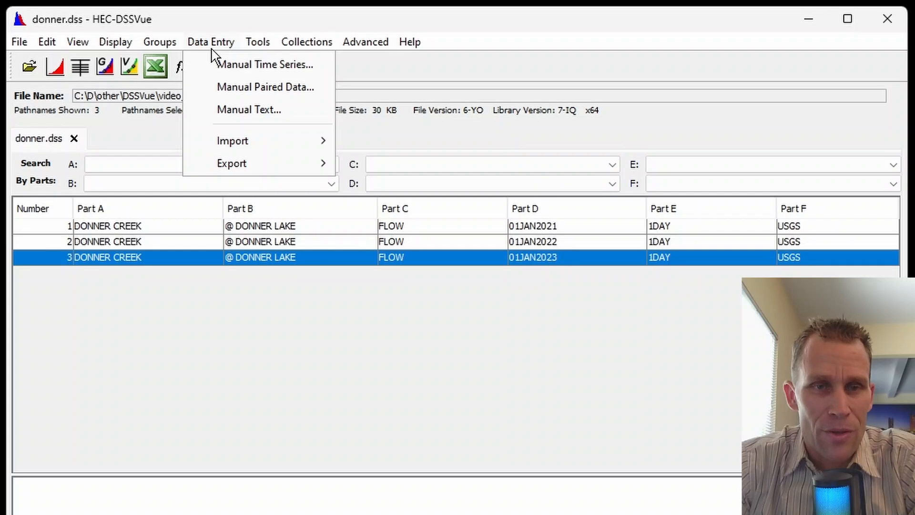
mouse_move(236, 139)
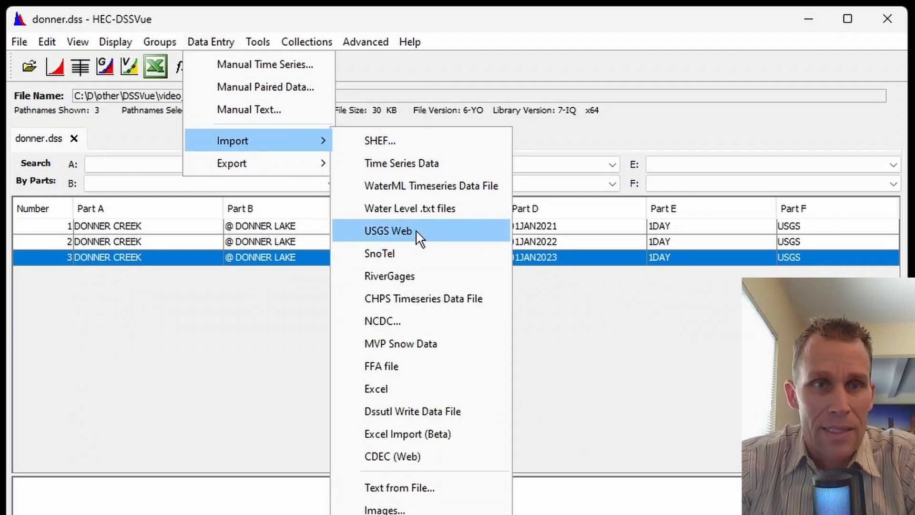
left_click(388, 230)
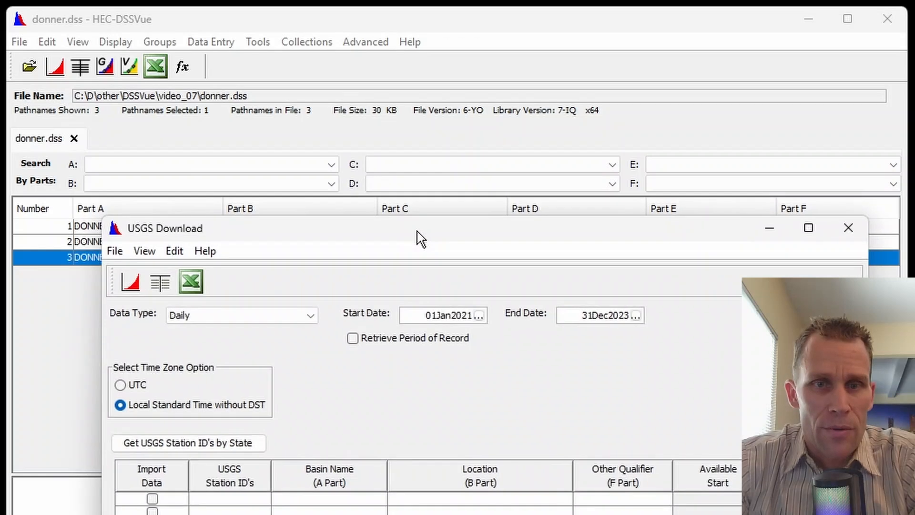